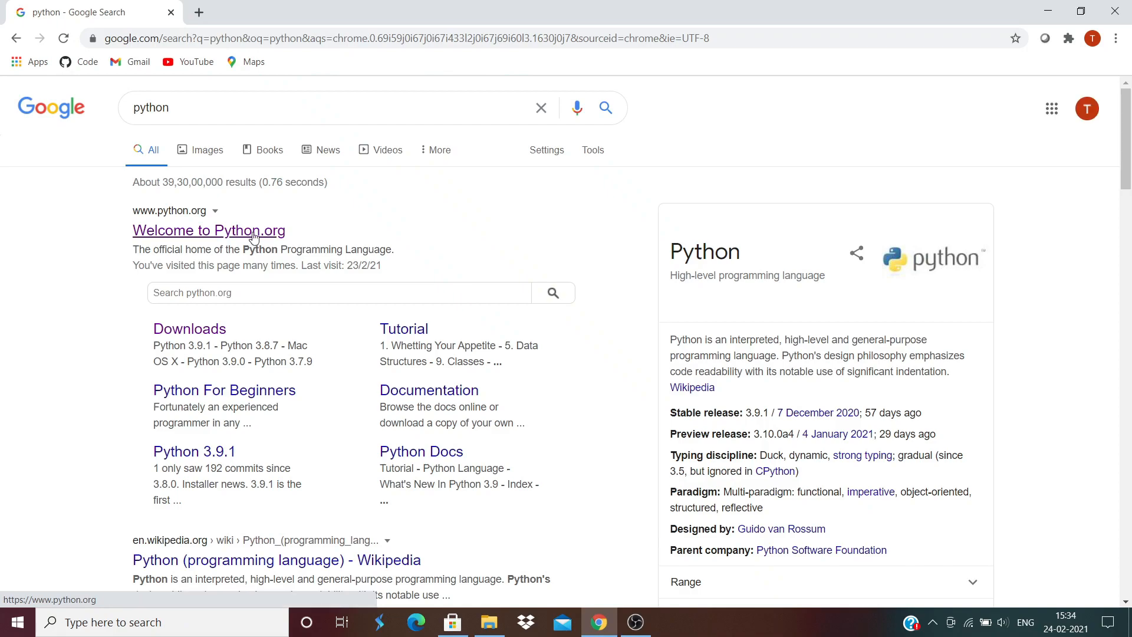
- Open the python.org site from the search results and download the Python 3.9.2 installer for Windows
{"action": "left_click", "coordinate": [253, 235]}
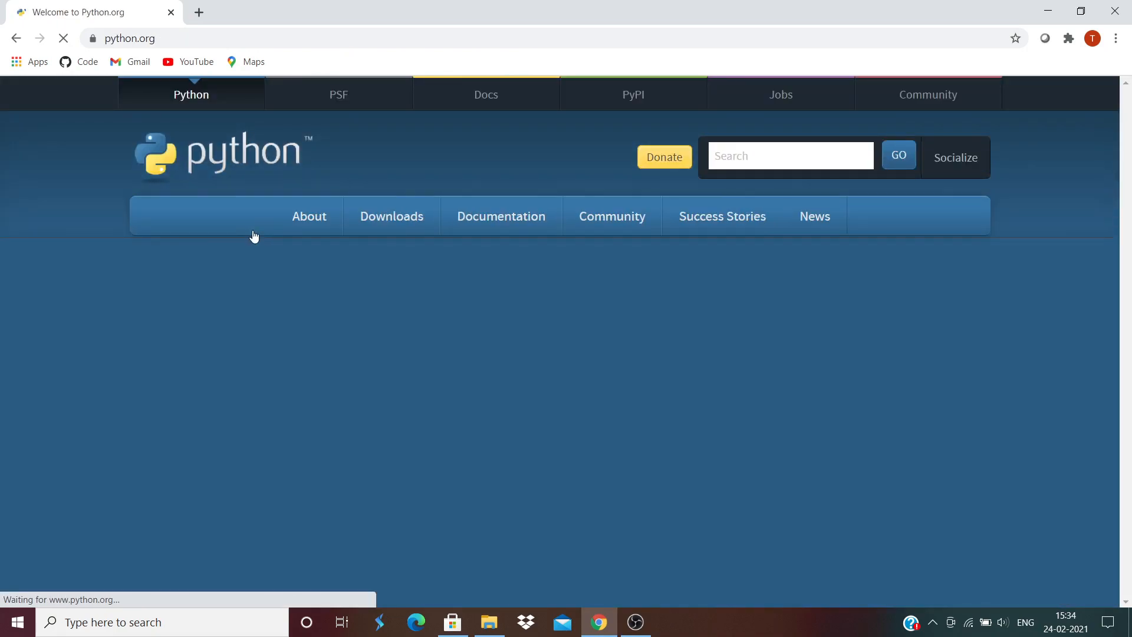
{"action": "mouse_move", "coordinate": [297, 230]}
{"action": "mouse_move", "coordinate": [328, 220]}
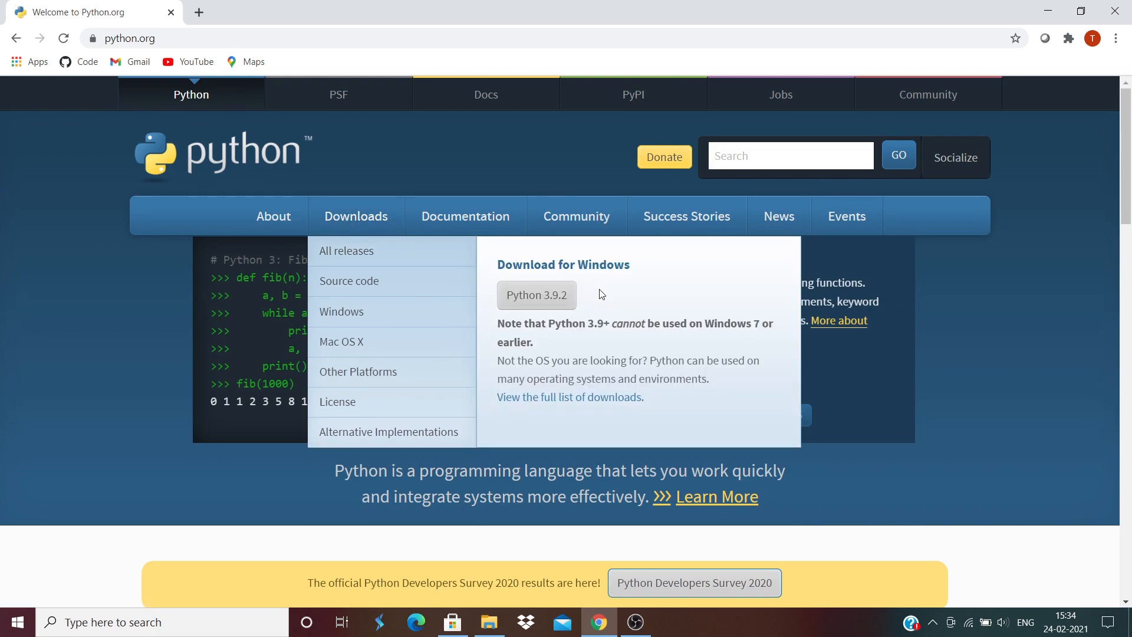
{"action": "left_click", "coordinate": [548, 300]}
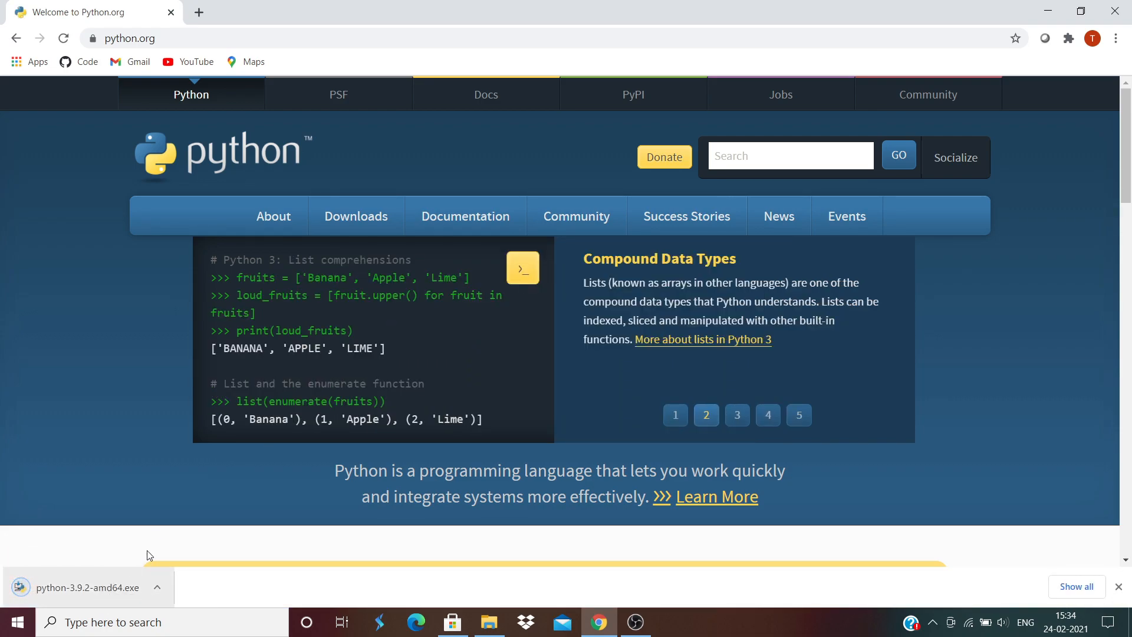
- Run python-3.9.2-amd64.exe from the Downloads folder and install Python with default settings, adding Python 3.9 to PATH
{"action": "mouse_move", "coordinate": [483, 624]}
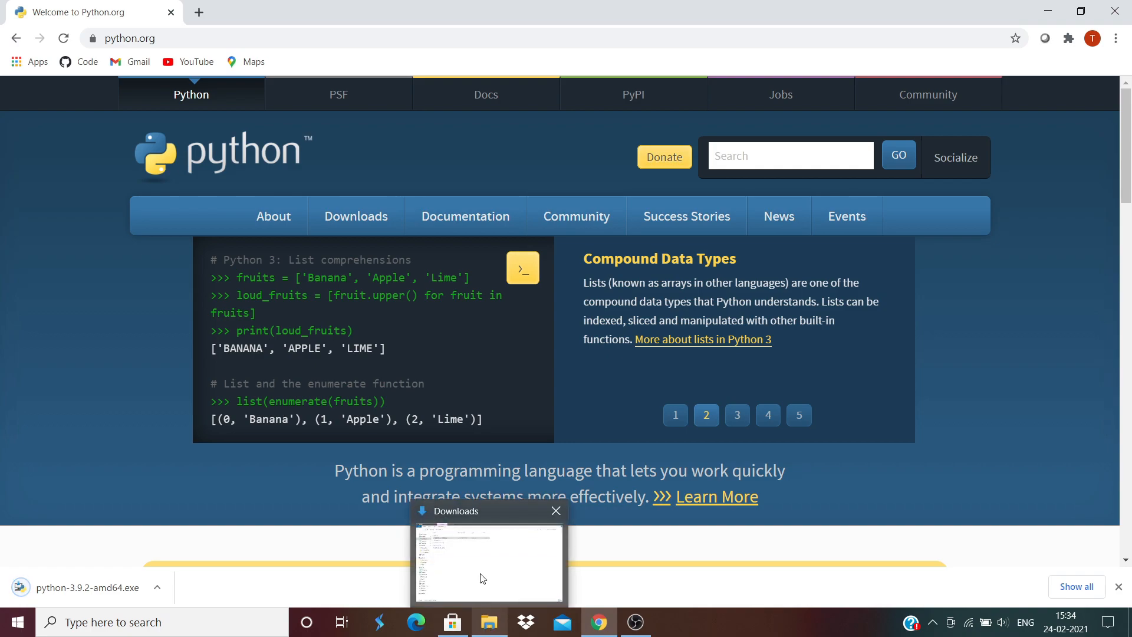
{"action": "left_click", "coordinate": [480, 576]}
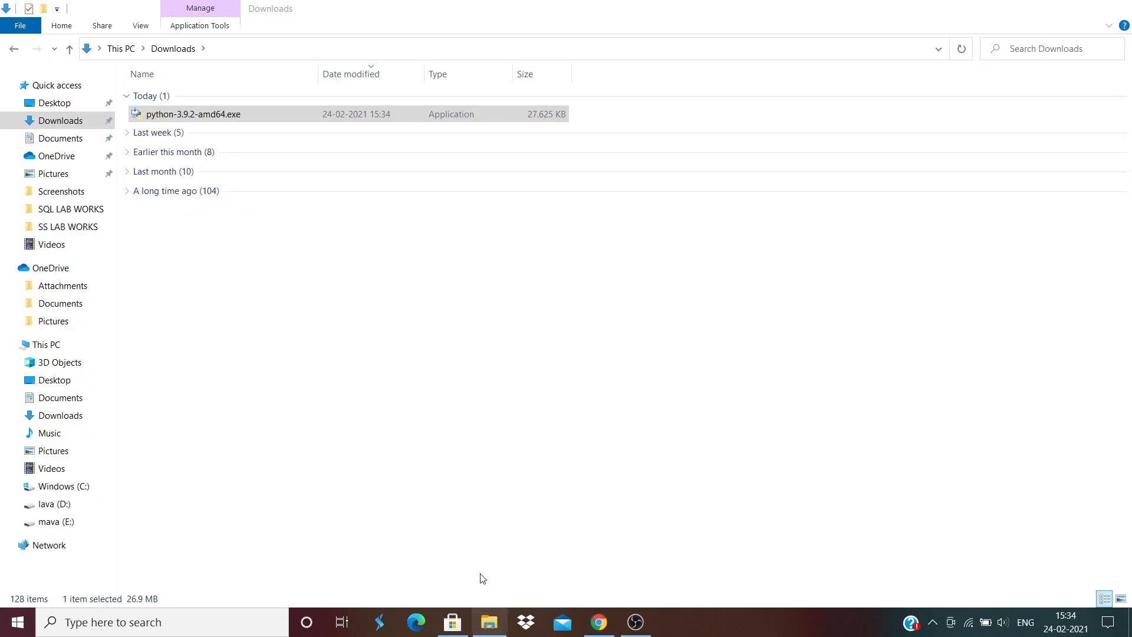
{"action": "double_click", "coordinate": [230, 115]}
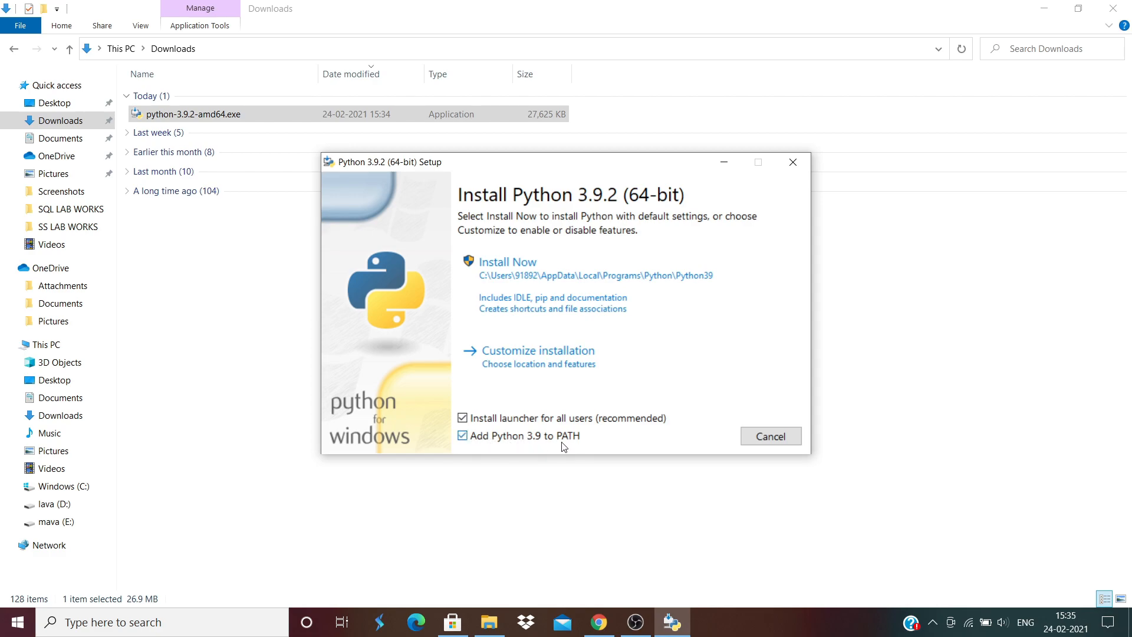
{"action": "left_click", "coordinate": [571, 279]}
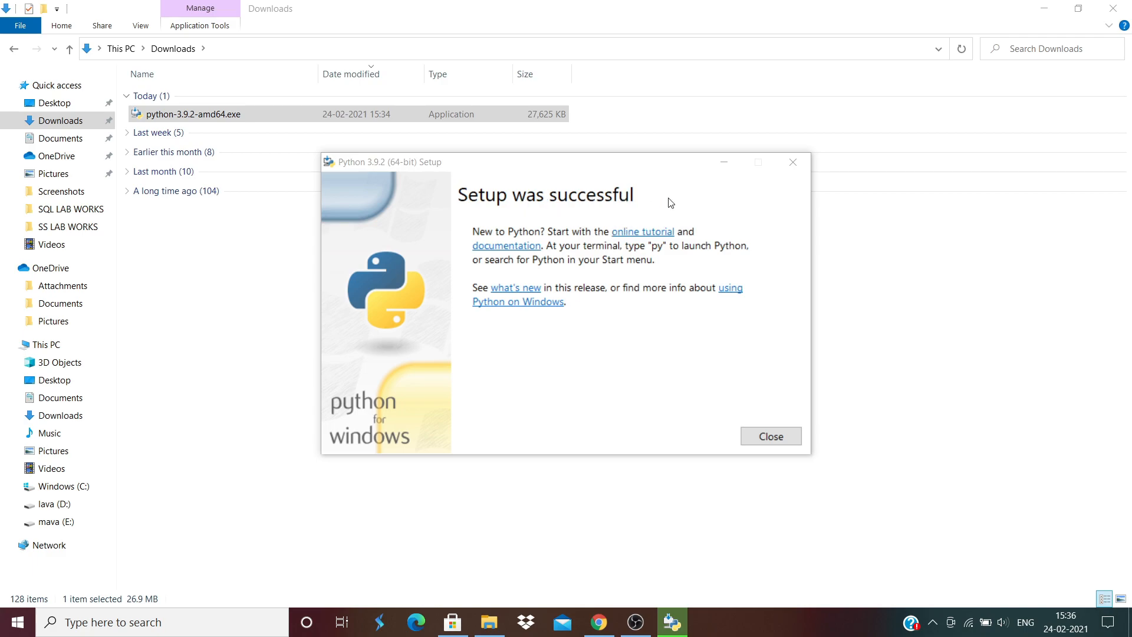
{"action": "left_click", "coordinate": [787, 441]}
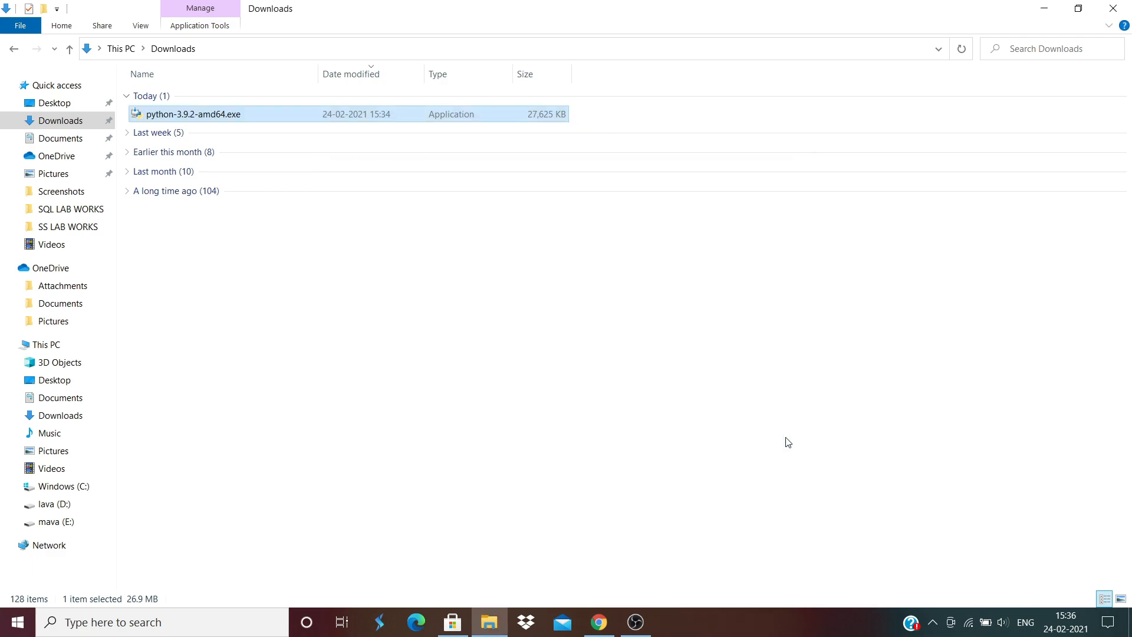
- Check the Python installation by running py in Command Prompt, and close the window
{"action": "left_click", "coordinate": [164, 623]}
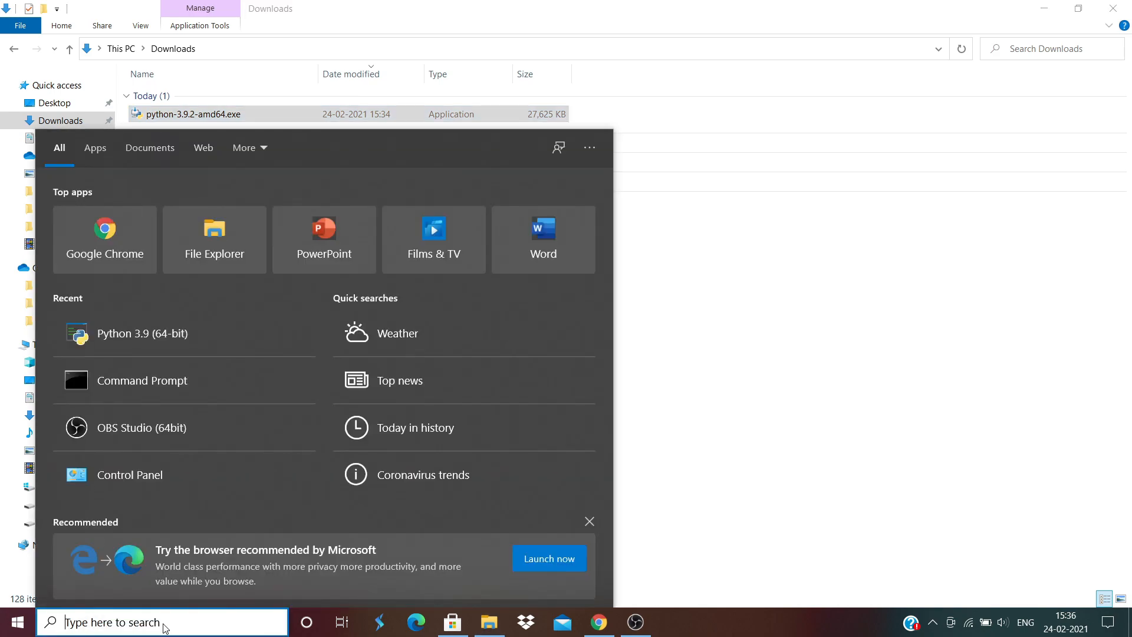
{"action": "type", "text": "cmd"}
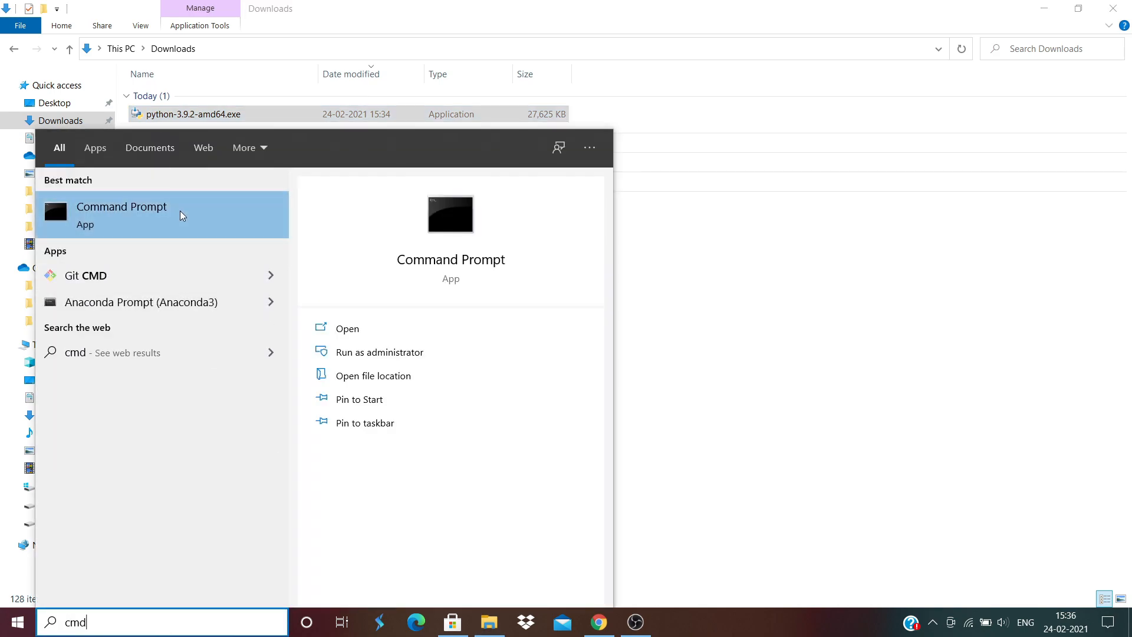
{"action": "left_click", "coordinate": [185, 221]}
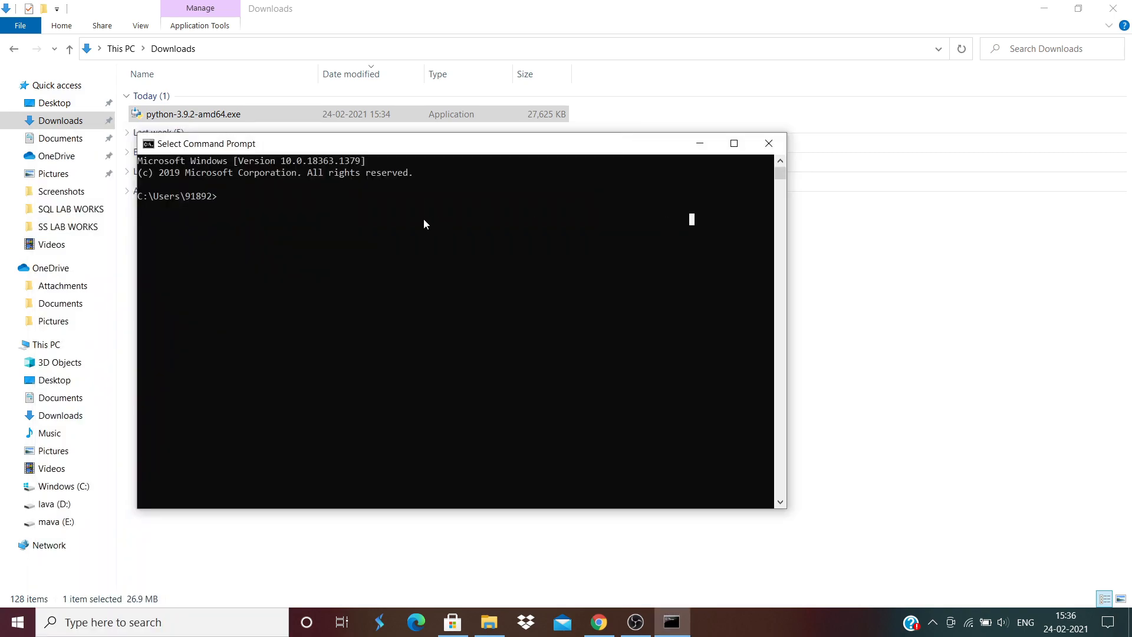
{"action": "type", "text": "py"}
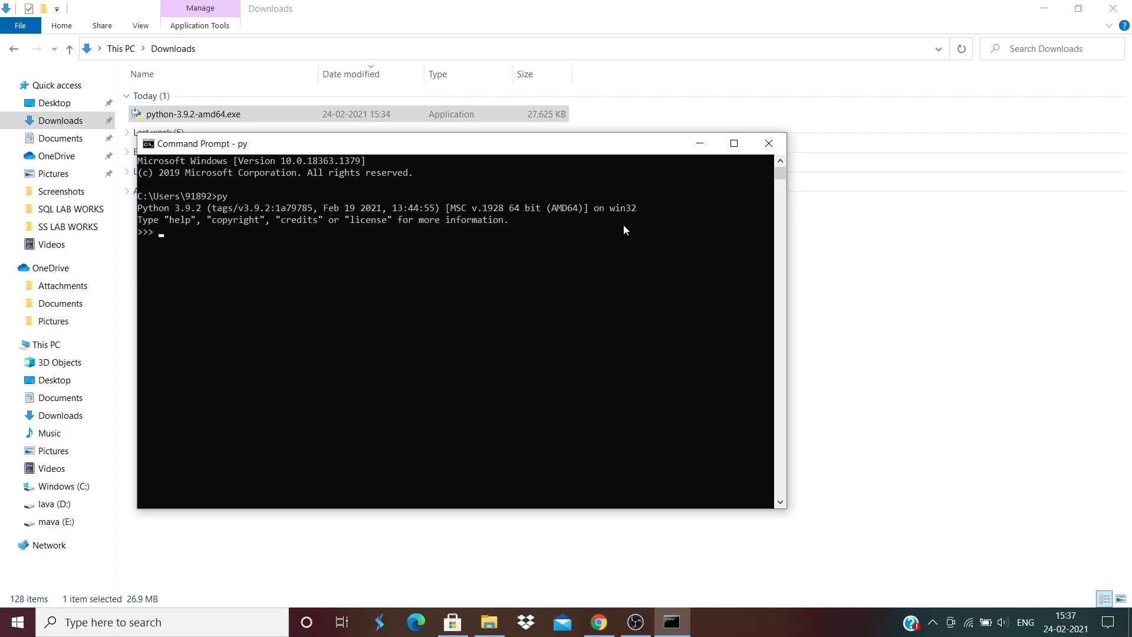
{"action": "left_click", "coordinate": [772, 145]}
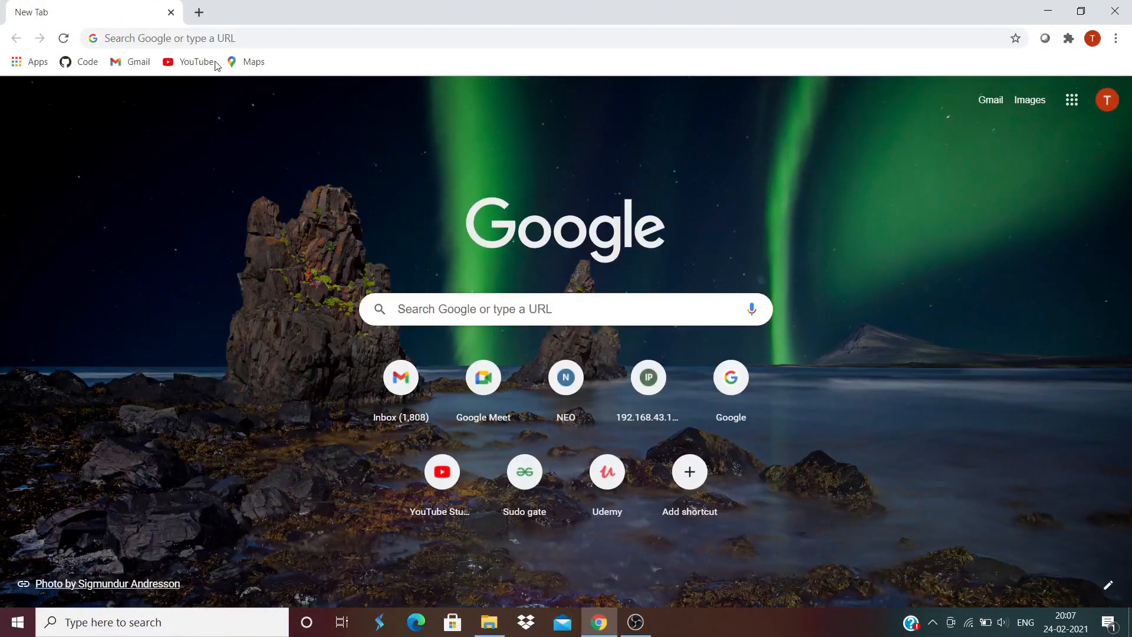
- Search for pycharm in Chrome and open the PyCharm download page on the JetBrains site
{"action": "left_click", "coordinate": [210, 37]}
{"action": "type", "text": "pycharm"}
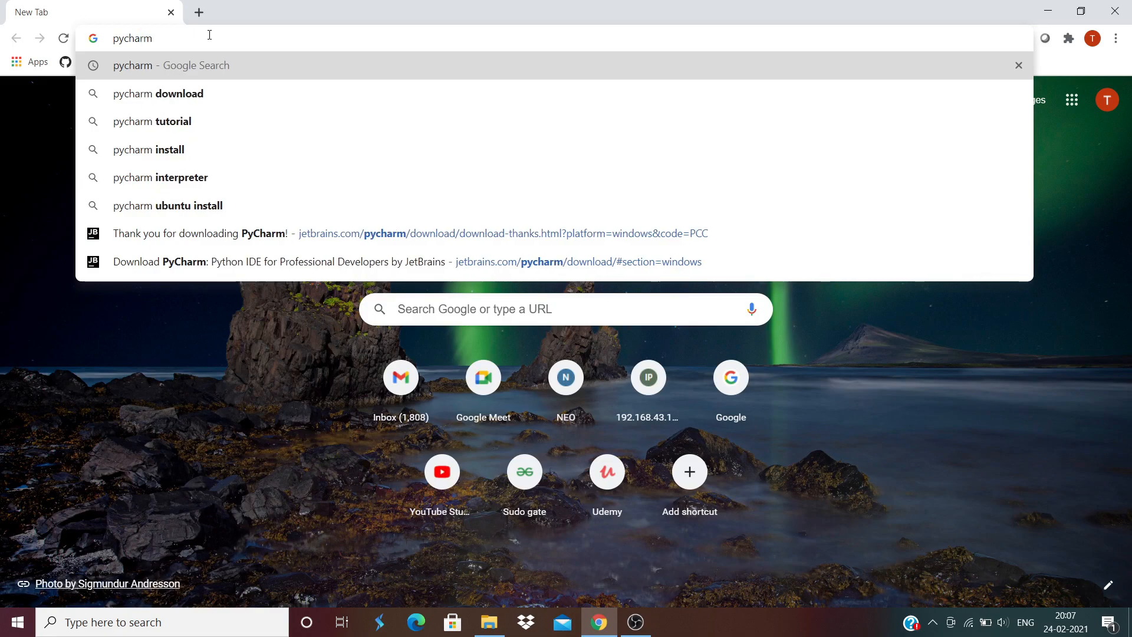
{"action": "key", "text": "Return"}
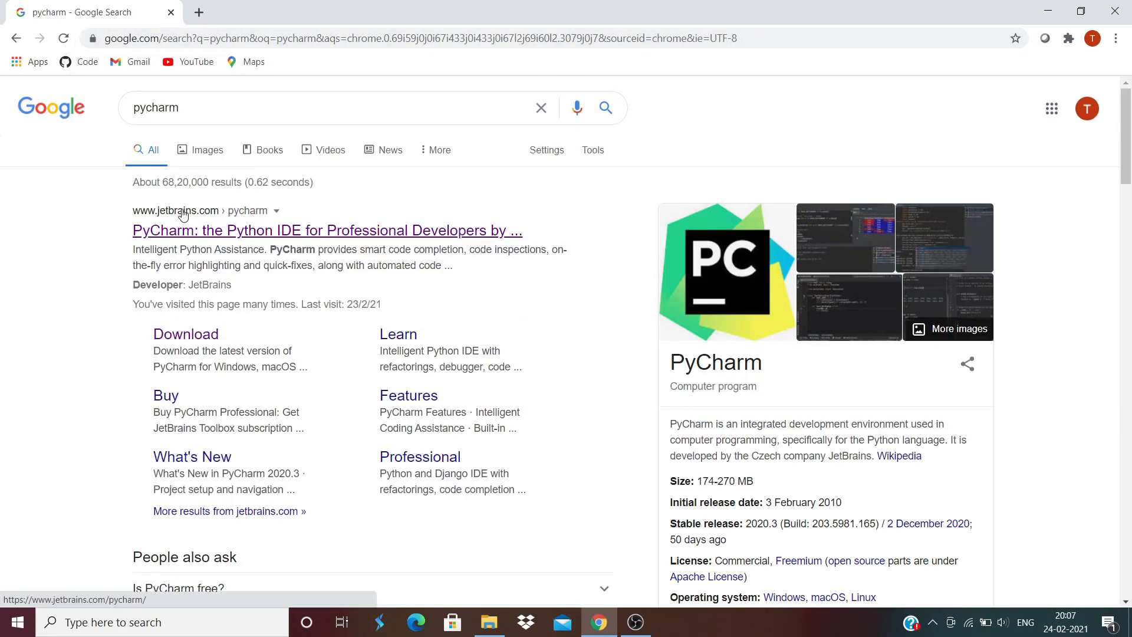
{"action": "left_click", "coordinate": [267, 231]}
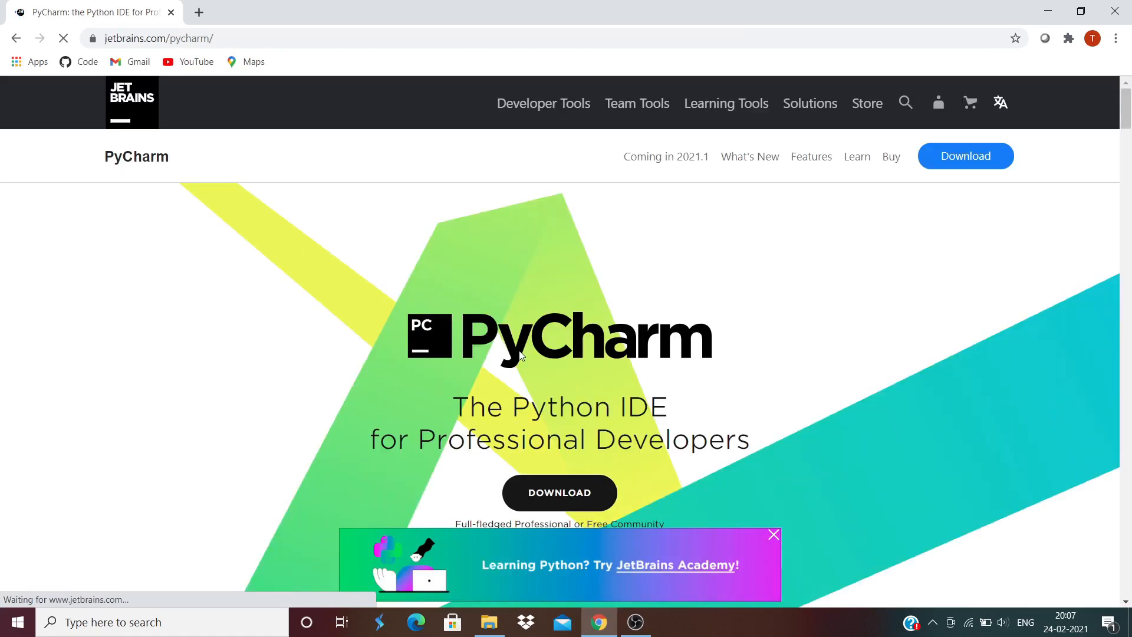
{"action": "left_click", "coordinate": [575, 498]}
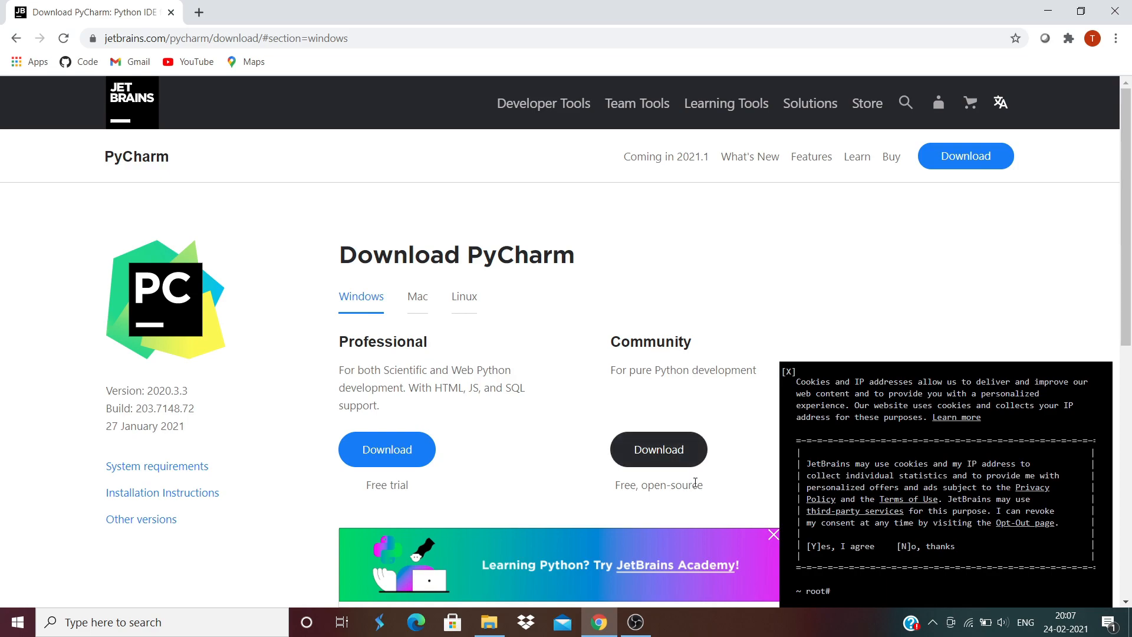
- Start the free Community download of PyCharm for Windows, cancel it, and dismiss the download list
{"action": "left_click", "coordinate": [673, 456]}
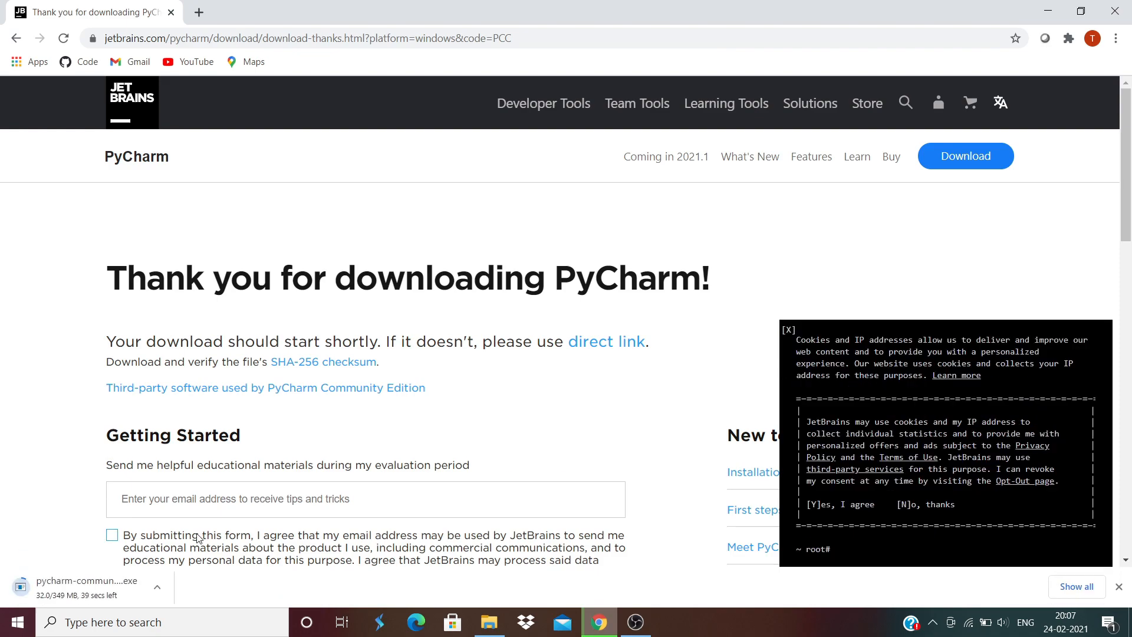
{"action": "left_click", "coordinate": [157, 587]}
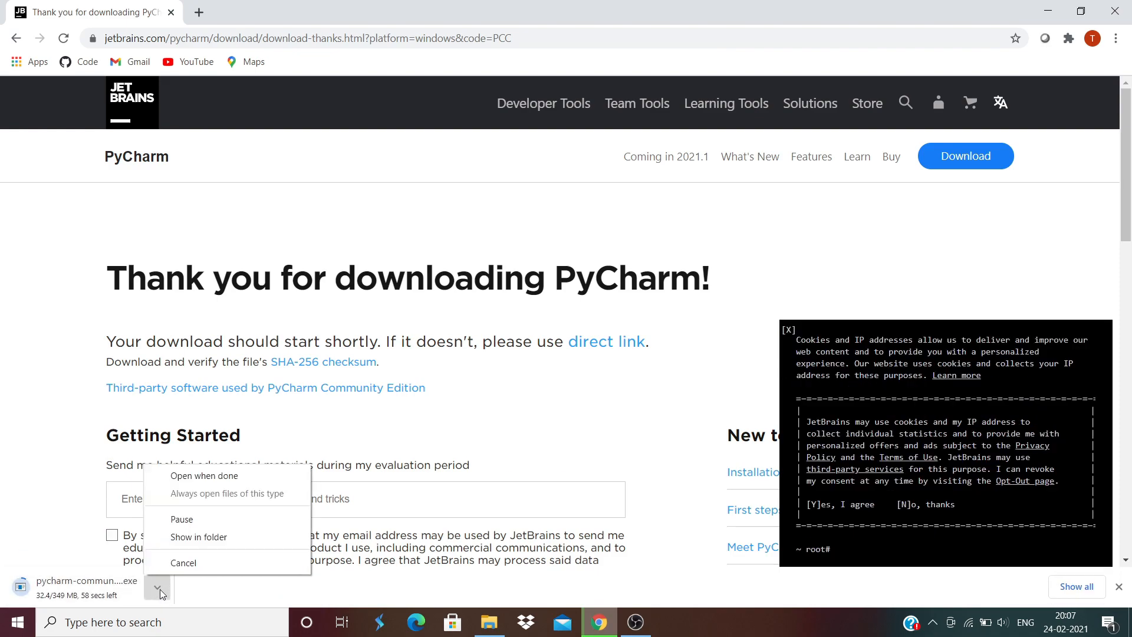
{"action": "left_click", "coordinate": [211, 563]}
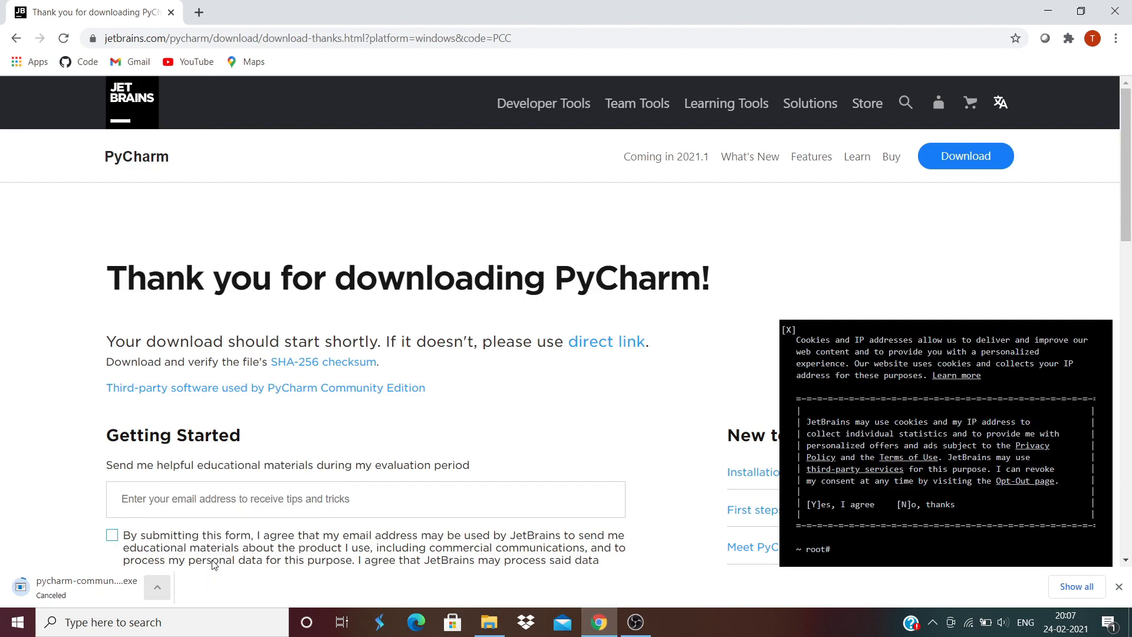
{"action": "left_click", "coordinate": [1118, 587]}
- Run pycharm-community-2020.3.3.exe from the Downloads folder and accept the default destination folder in the setup wizard
{"action": "left_click", "coordinate": [502, 620]}
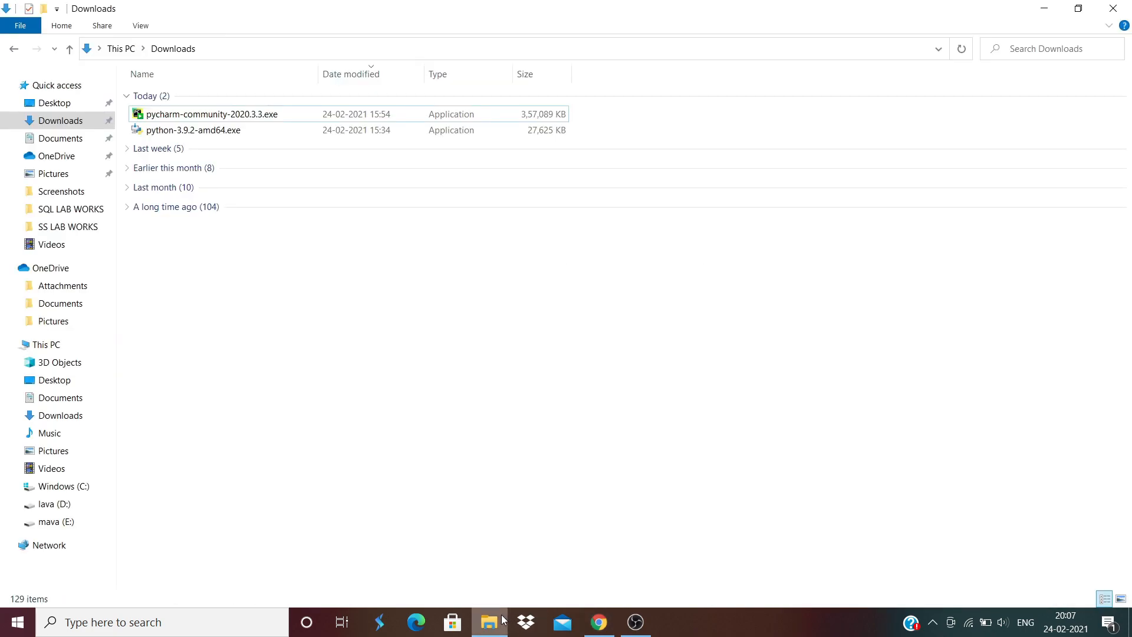
{"action": "left_click", "coordinate": [234, 117]}
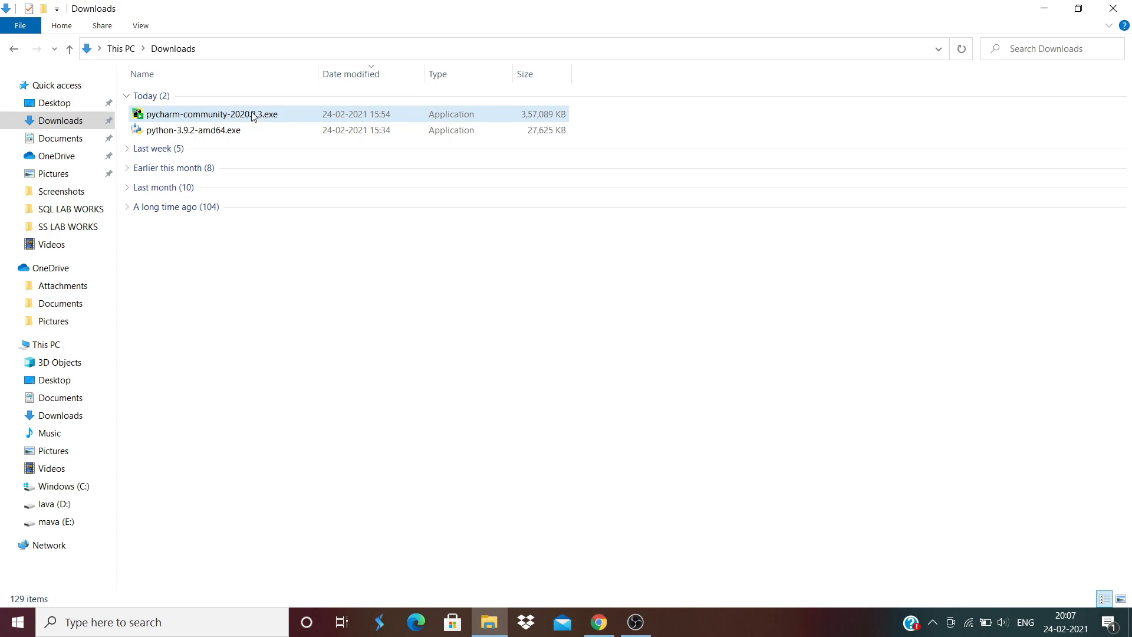
{"action": "left_click", "coordinate": [248, 118]}
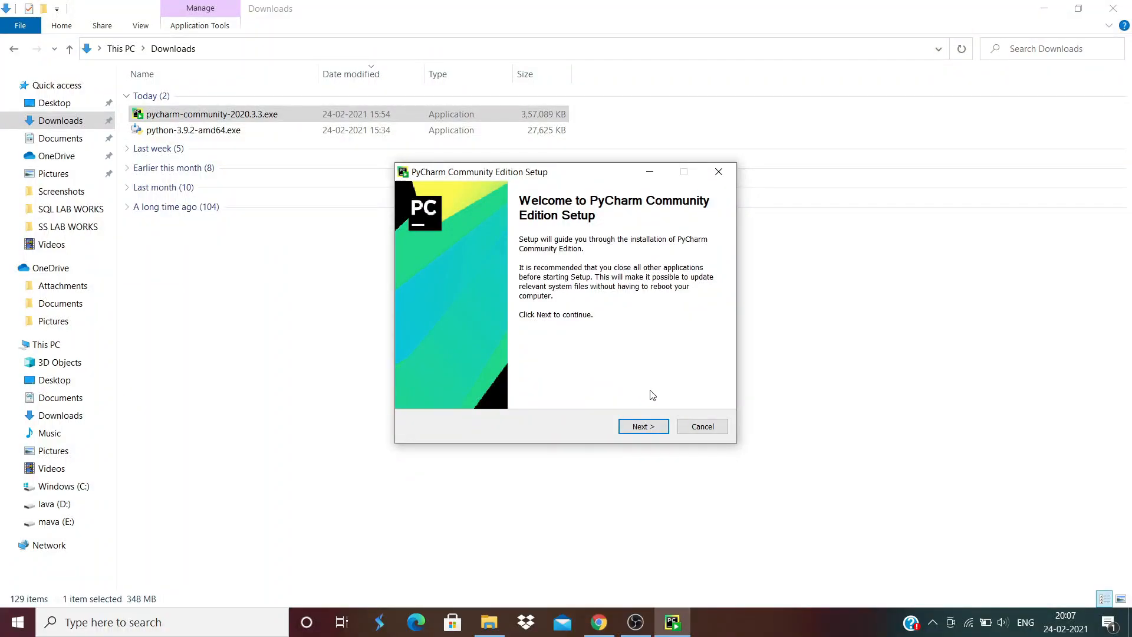
{"action": "left_click", "coordinate": [645, 426]}
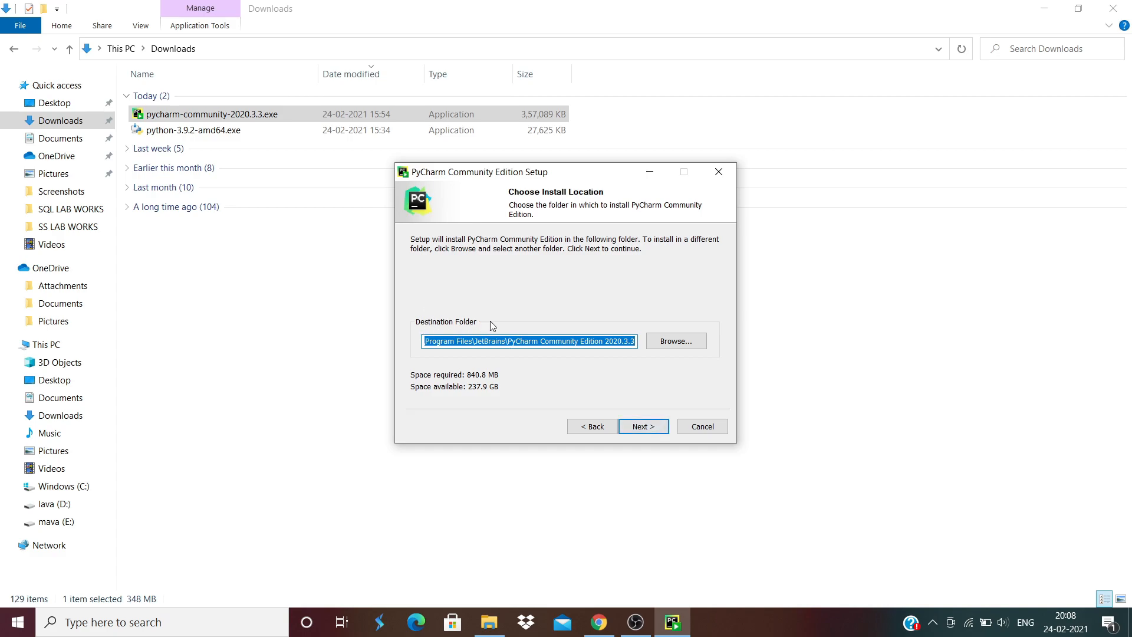
{"action": "left_click", "coordinate": [689, 344]}
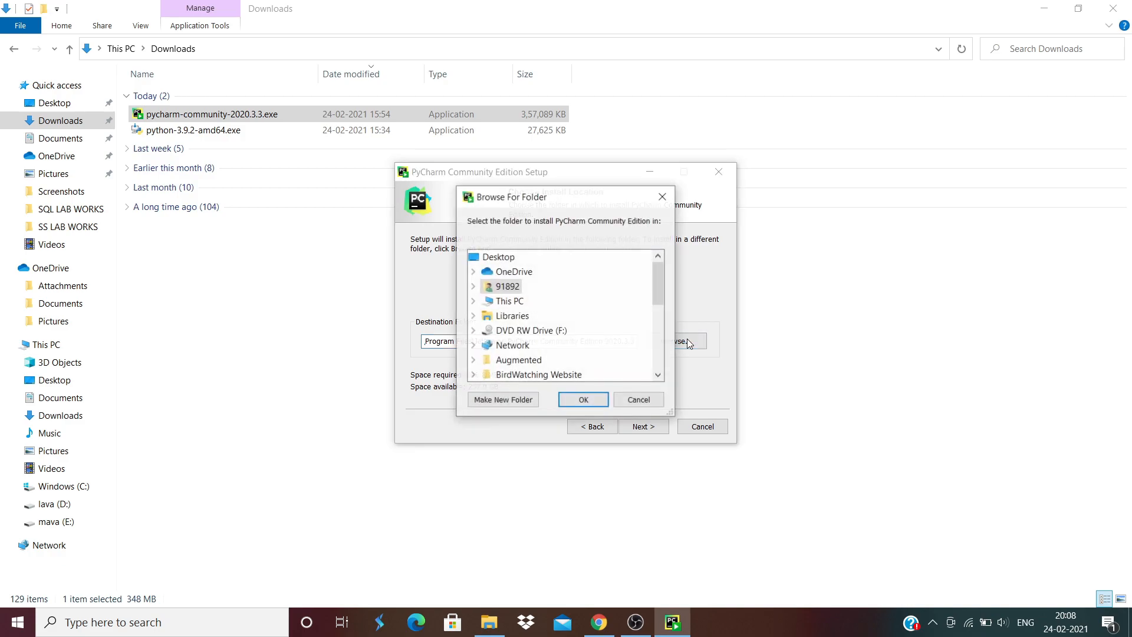
{"action": "left_click", "coordinate": [663, 197]}
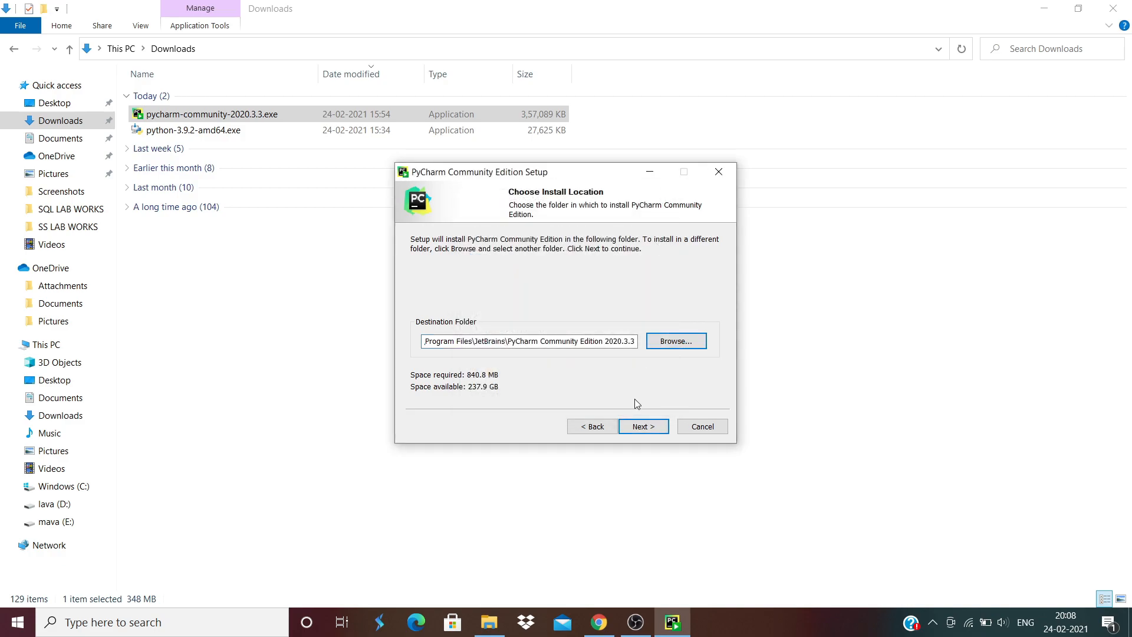
{"action": "left_click", "coordinate": [643, 428]}
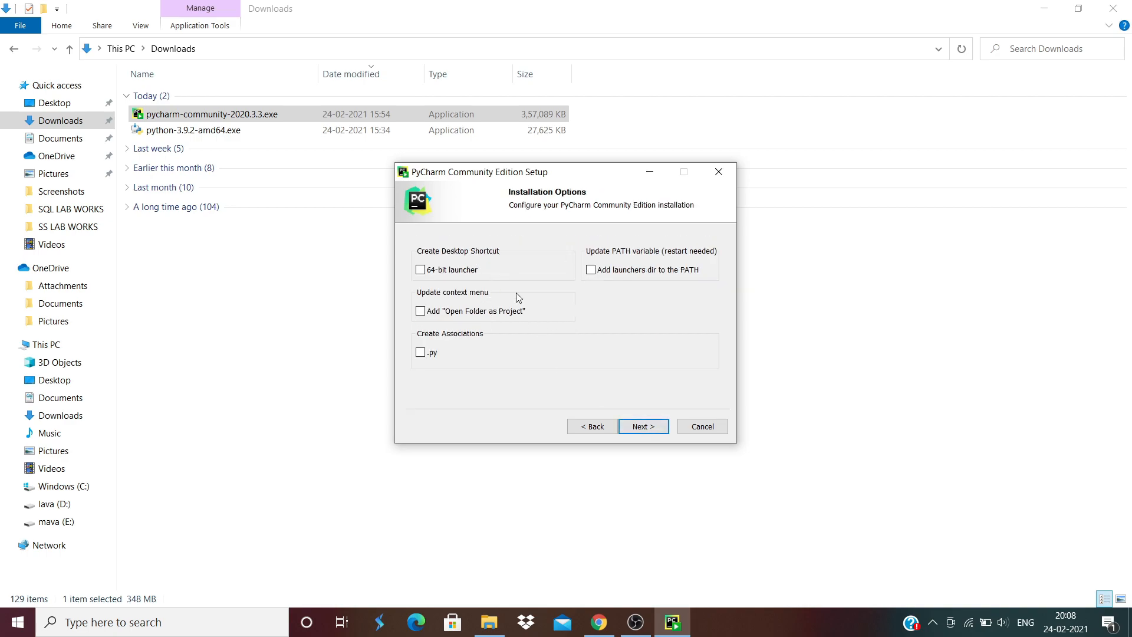
- Install PyCharm with a 64-bit launcher desktop shortcut and the JetBrains Start Menu folder, finishing setup with the manual reboot option
{"action": "left_click", "coordinate": [420, 270]}
{"action": "left_click", "coordinate": [642, 427]}
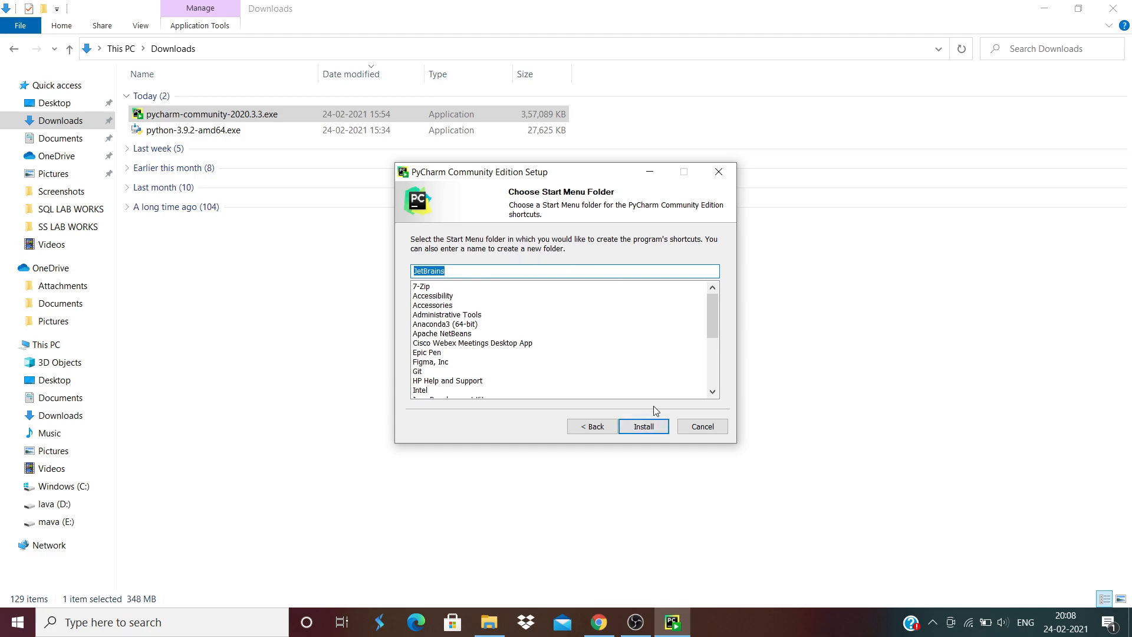
{"action": "left_click", "coordinate": [644, 427]}
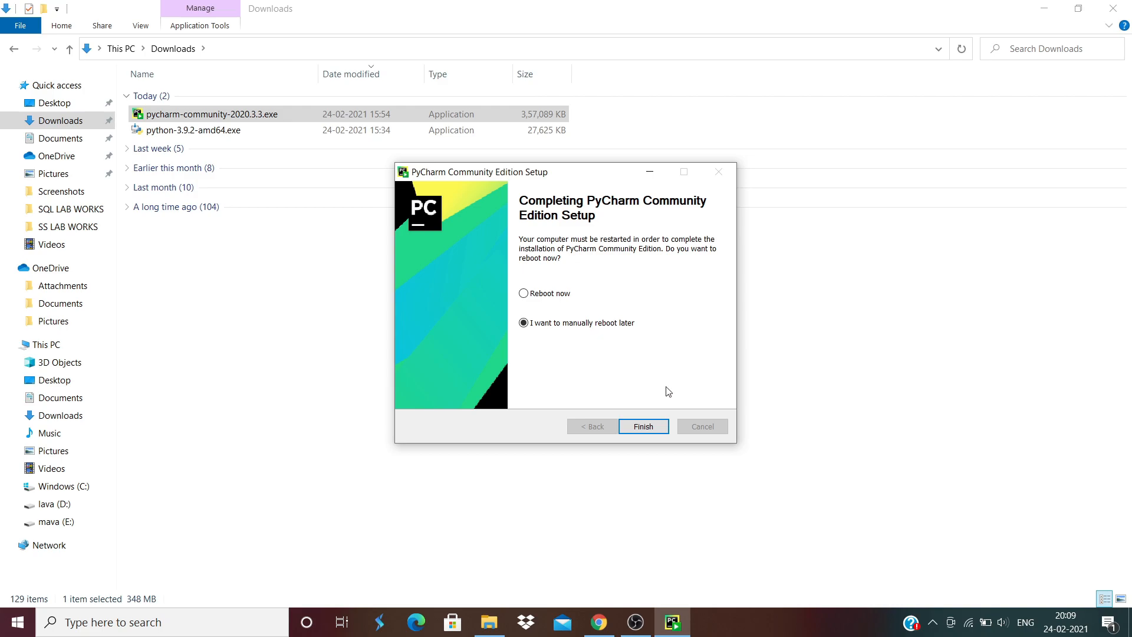
{"action": "left_click", "coordinate": [645, 426]}
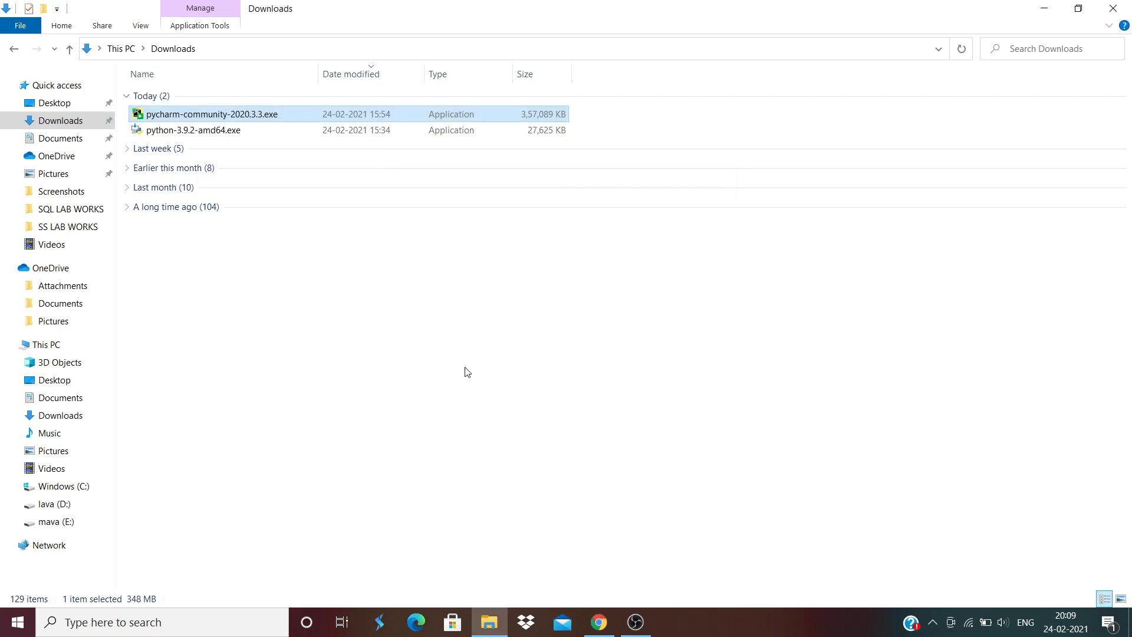
- Launch PyCharm Community Edition 2020.3.3 without importing settings, and maximize its welcome window
{"action": "left_click", "coordinate": [17, 621]}
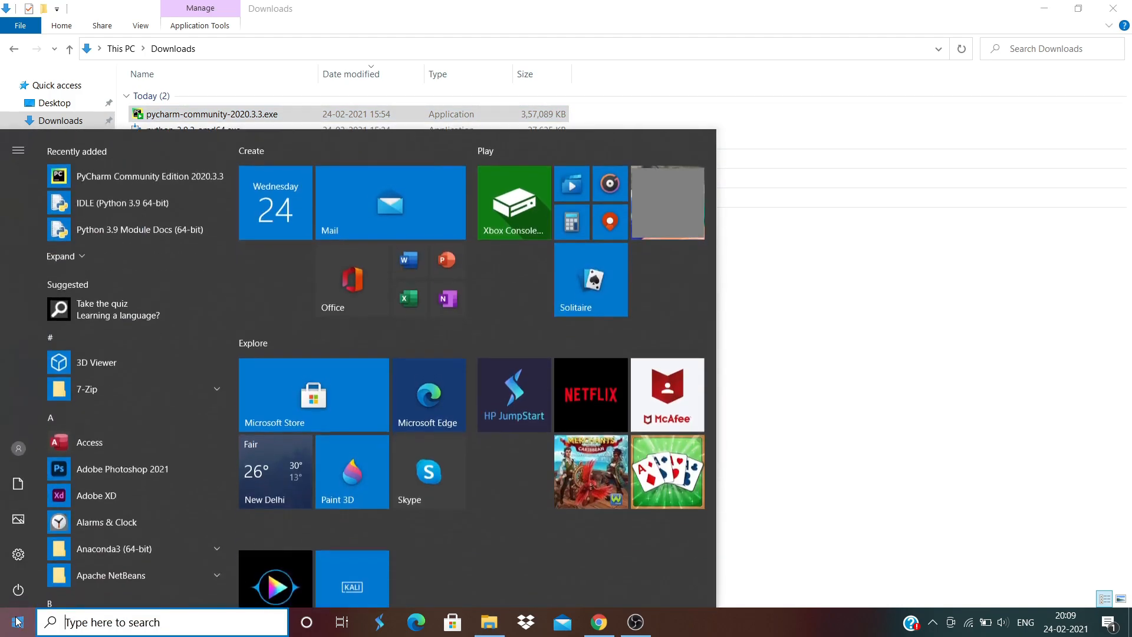
{"action": "left_click", "coordinate": [122, 177]}
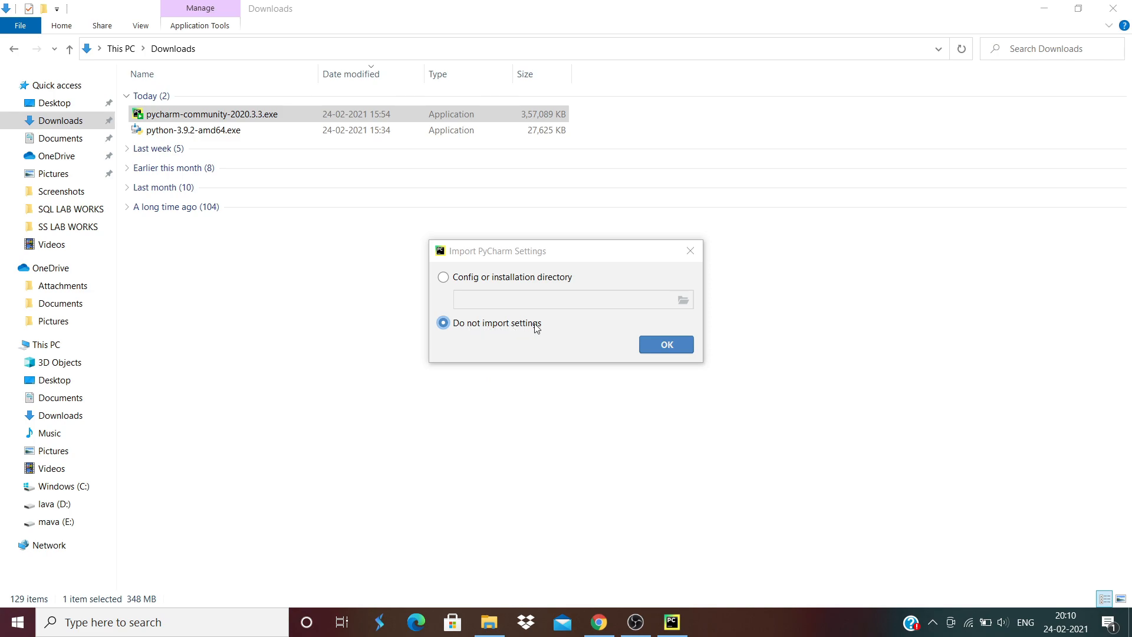
{"action": "left_click", "coordinate": [667, 347]}
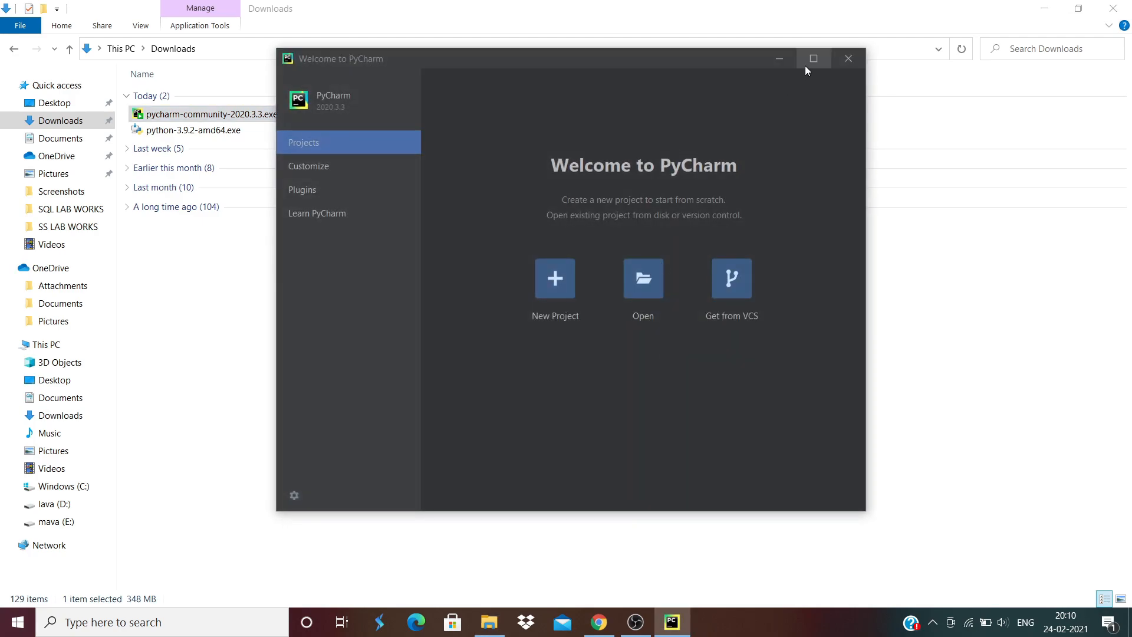
{"action": "left_click", "coordinate": [808, 61]}
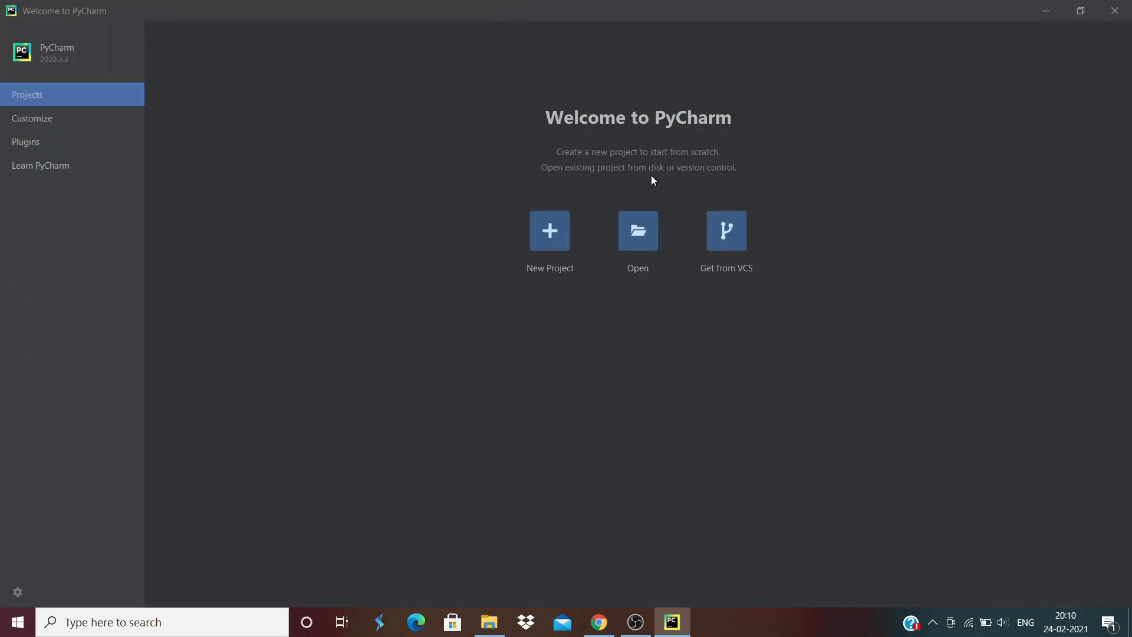
- Start a new project and assign the Python39 python.exe system interpreter as its previously configured interpreter
{"action": "left_click", "coordinate": [546, 235]}
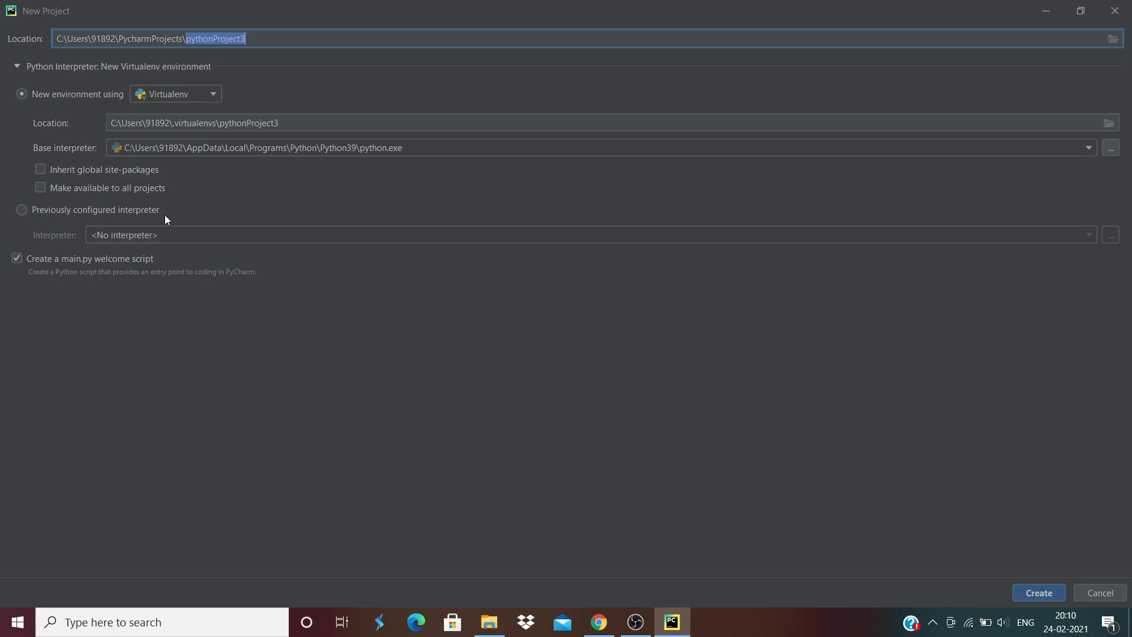
{"action": "left_click", "coordinate": [21, 210]}
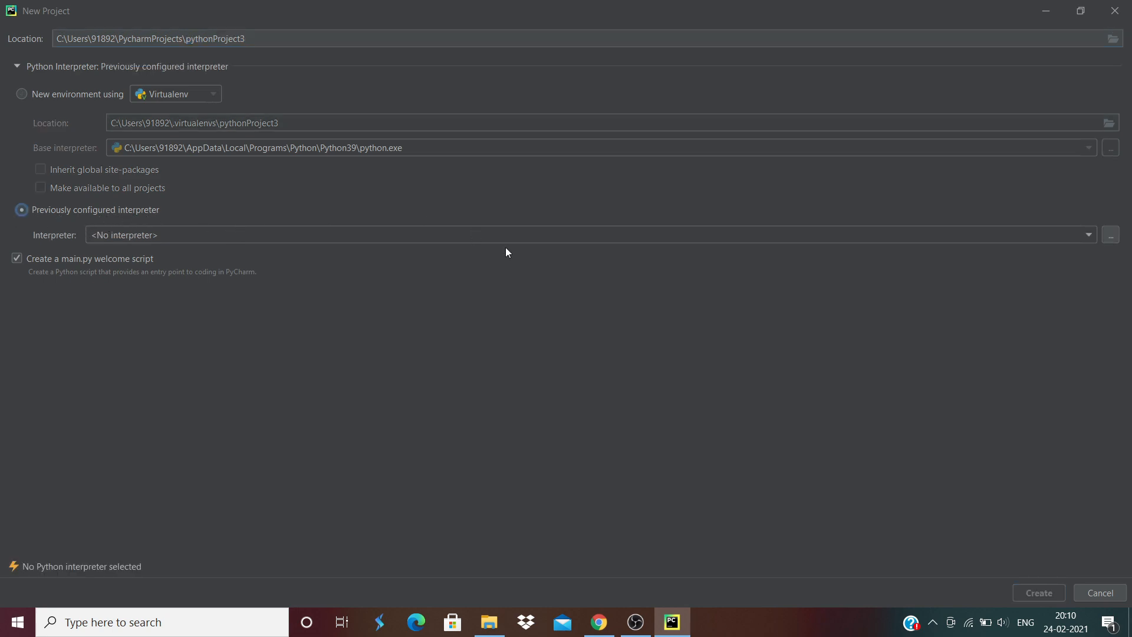
{"action": "left_click", "coordinate": [1088, 236]}
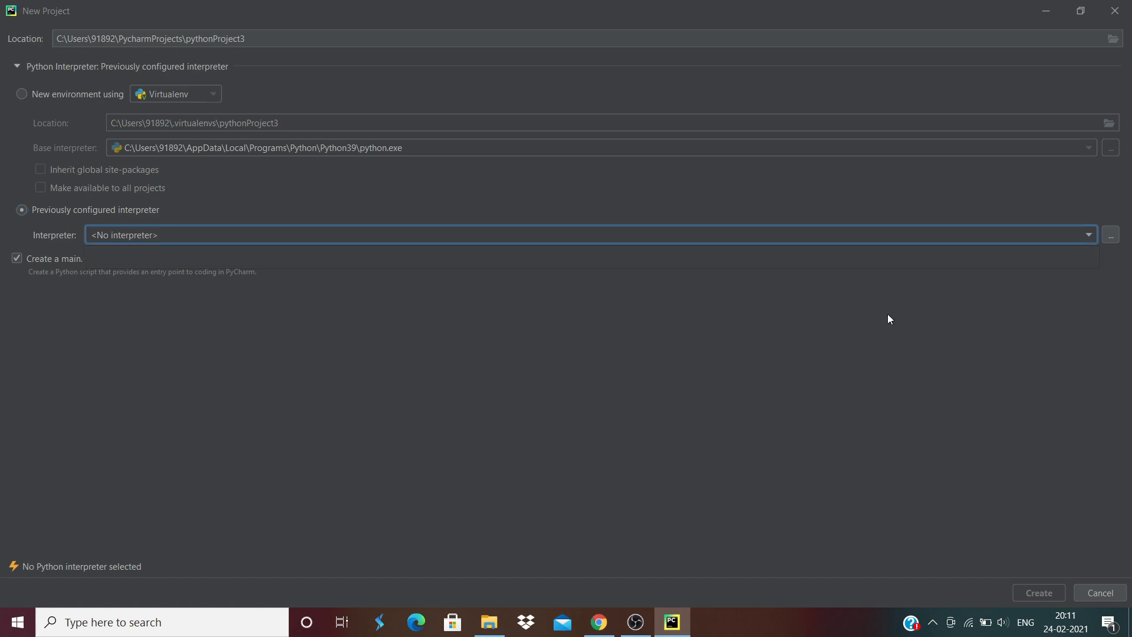
{"action": "left_click", "coordinate": [1110, 238]}
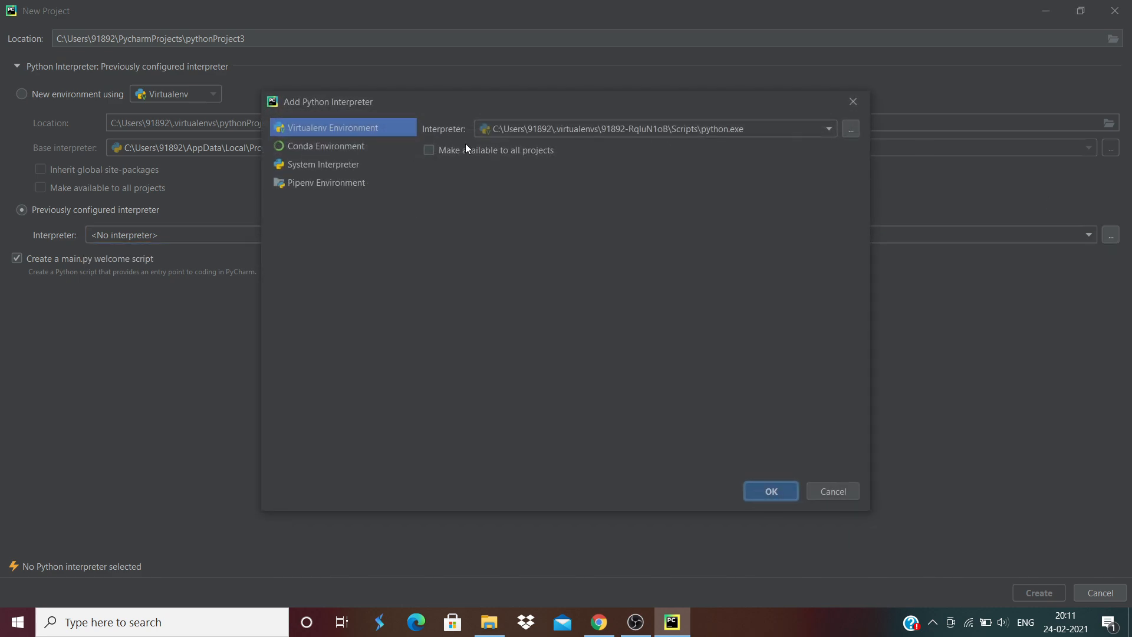
{"action": "left_click", "coordinate": [318, 165]}
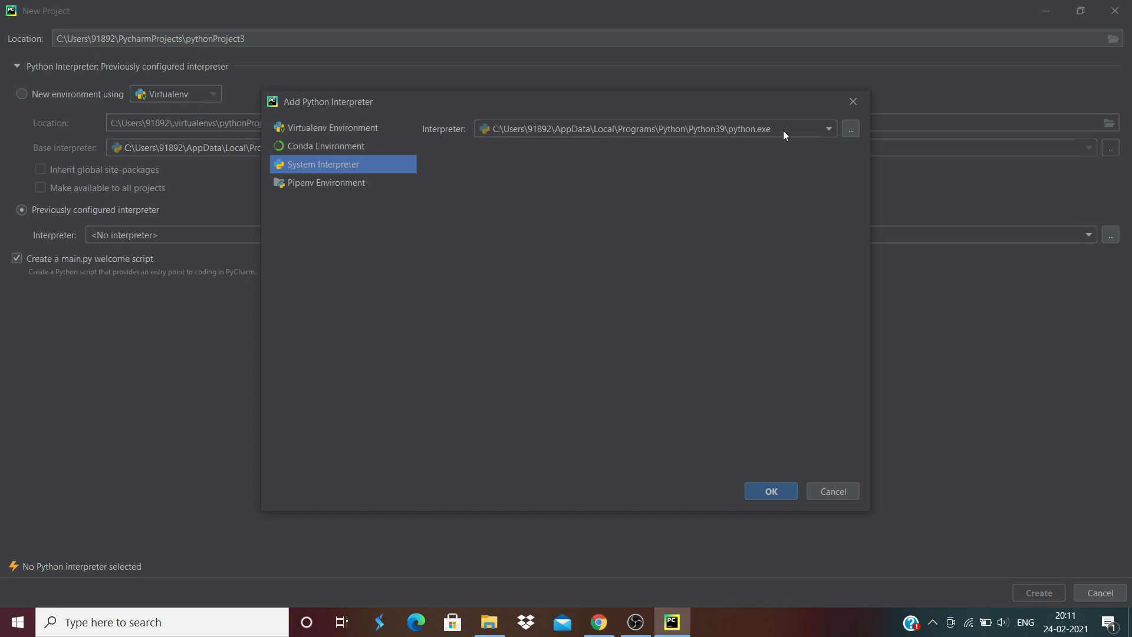
{"action": "left_click", "coordinate": [850, 130]}
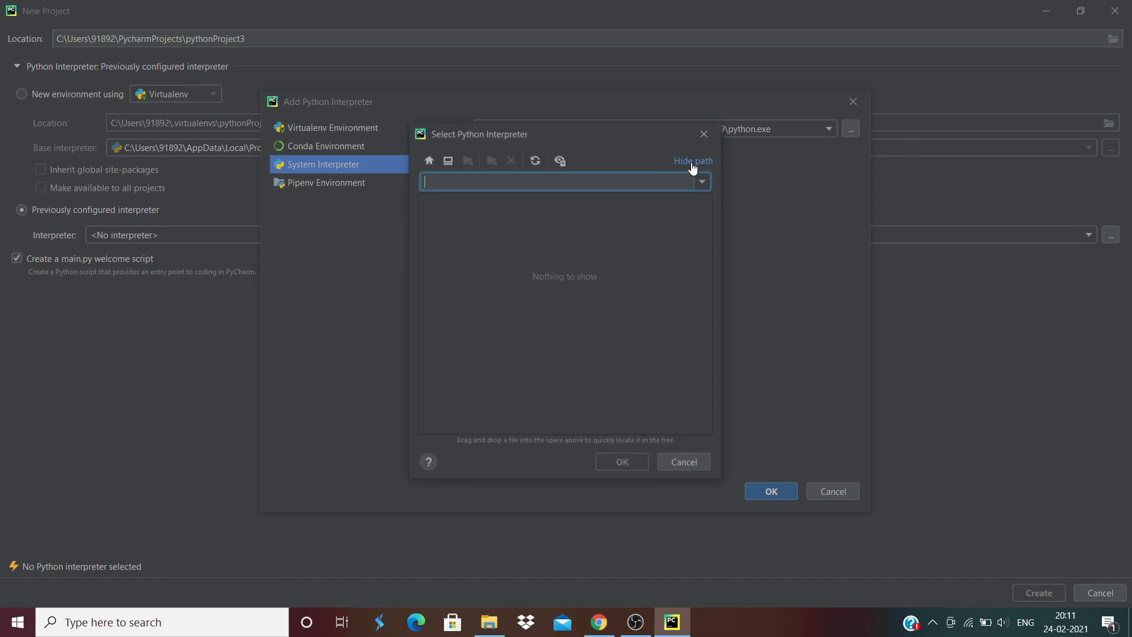
{"action": "left_click", "coordinate": [707, 134]}
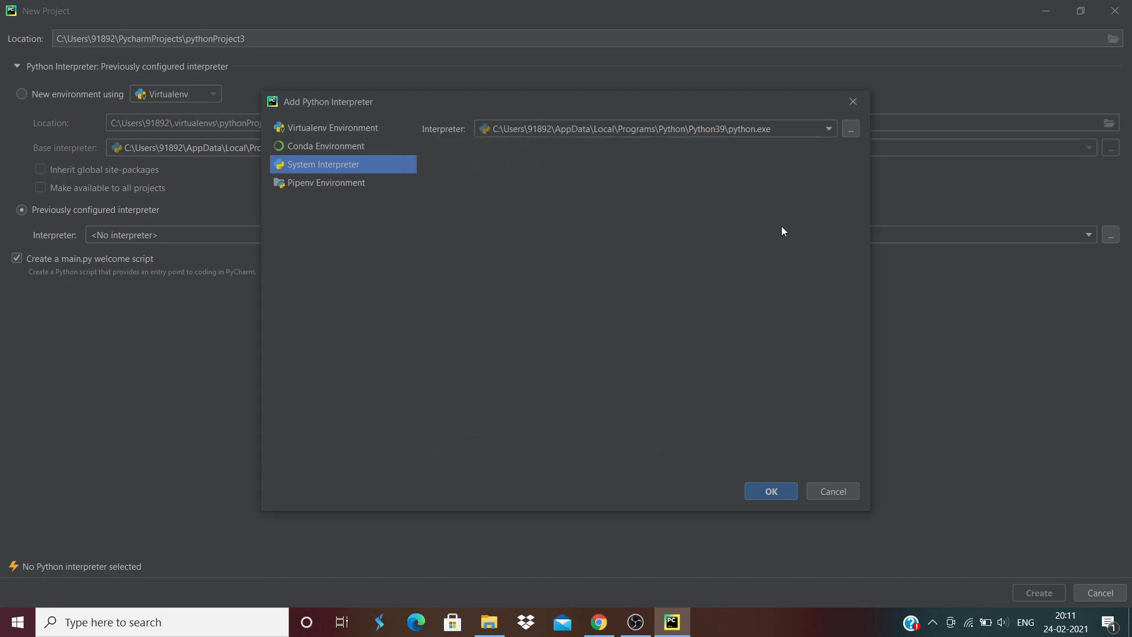
{"action": "left_click", "coordinate": [772, 492]}
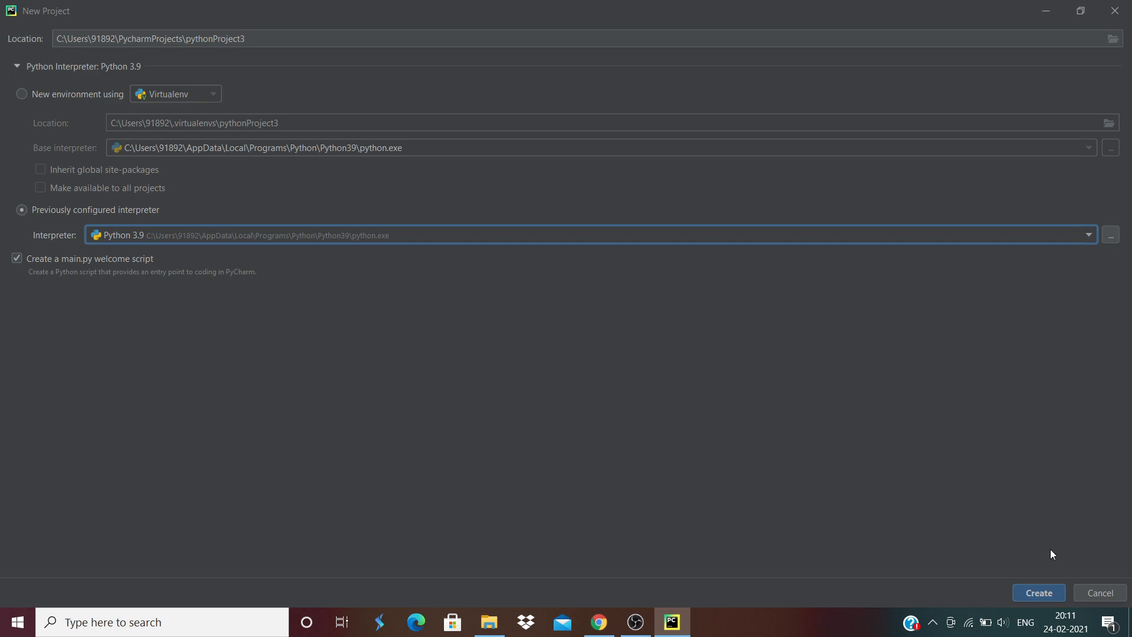
- Create pythonProject3 without the main.py welcome script, maximize its window and dismiss the Tip of the Day
{"action": "left_click", "coordinate": [17, 258]}
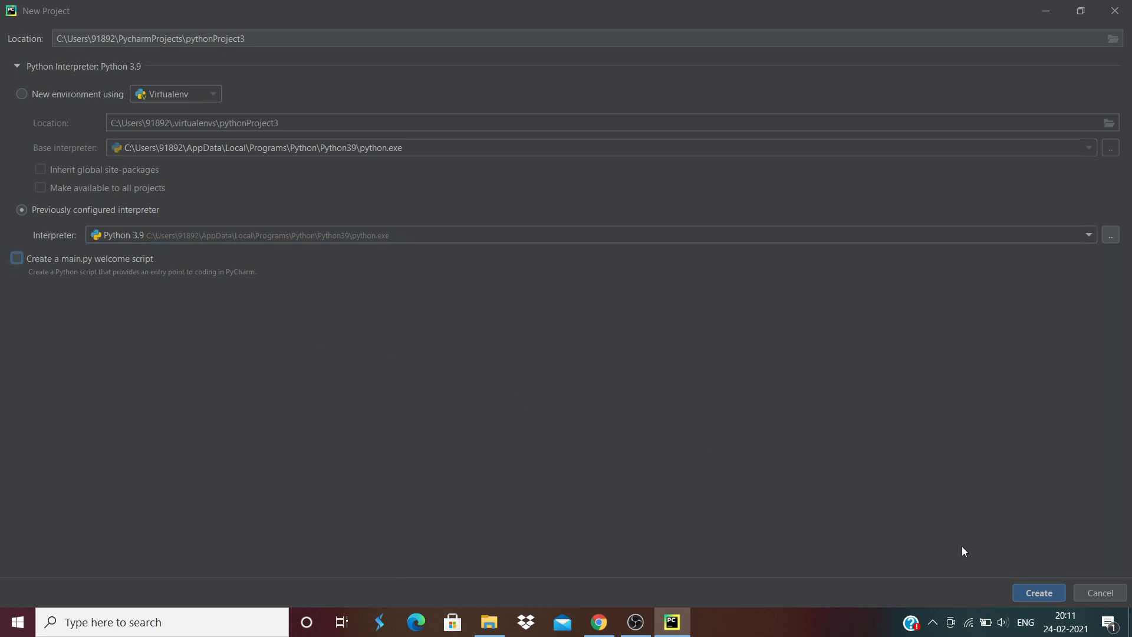
{"action": "left_click", "coordinate": [1045, 592]}
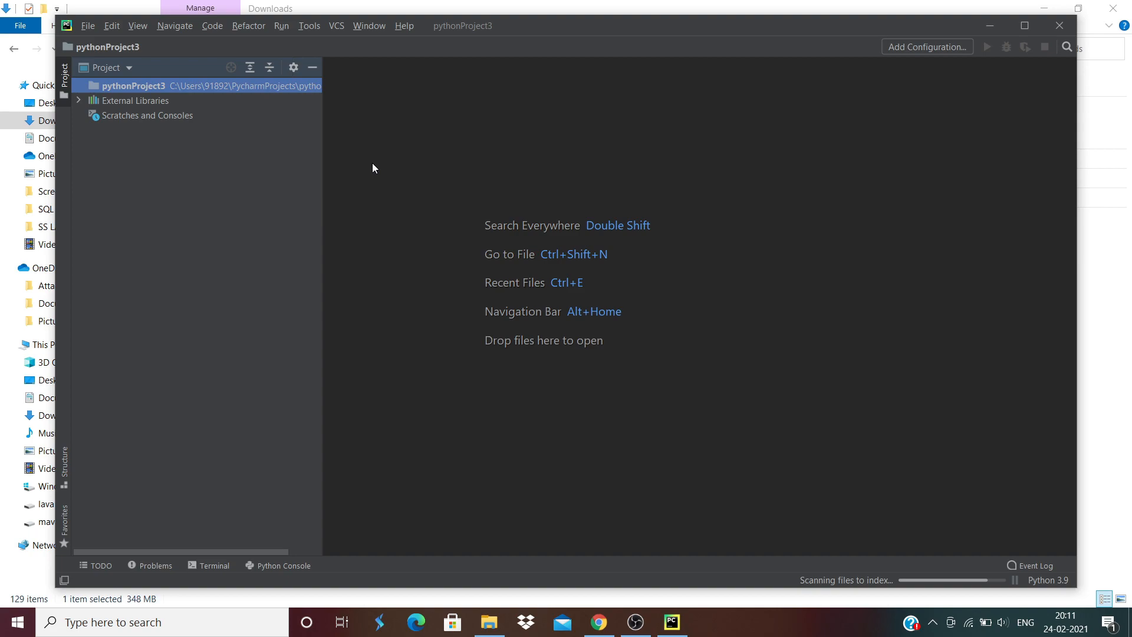
{"action": "left_click", "coordinate": [1024, 26]}
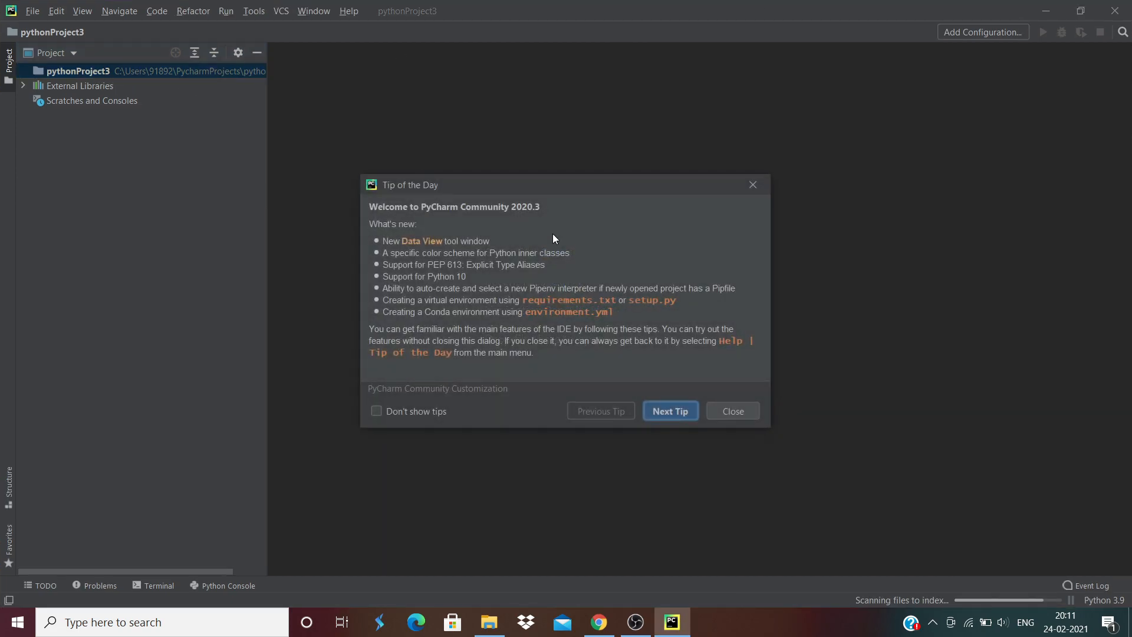
{"action": "left_click", "coordinate": [756, 190]}
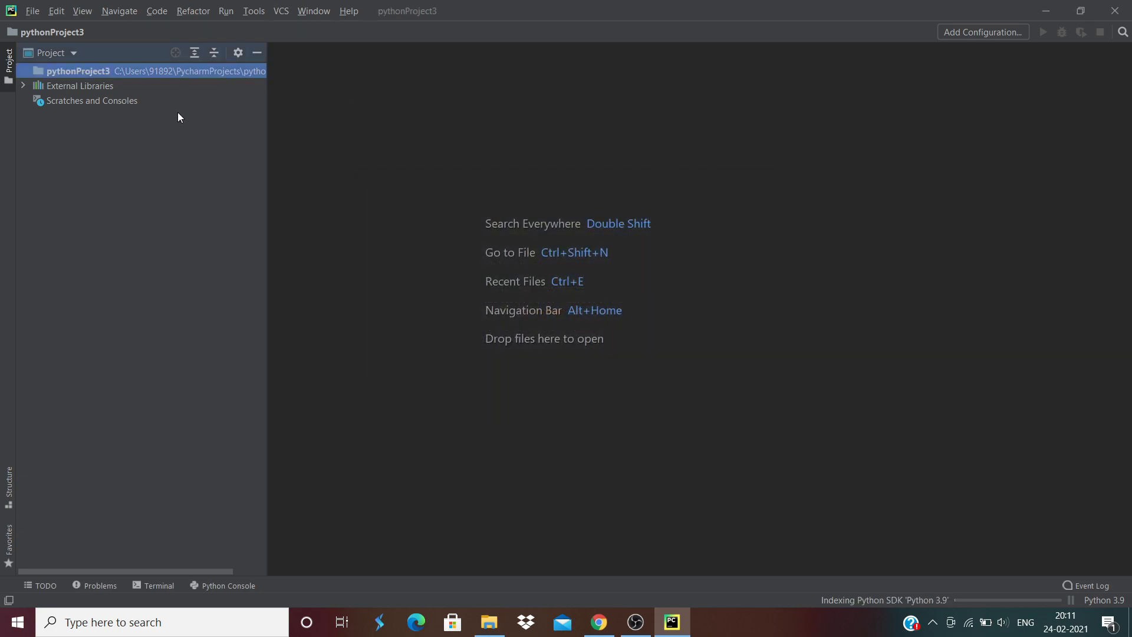
- Add a new Python file named test.py to the pythonProject3 folder
{"action": "right_click", "coordinate": [140, 71]}
{"action": "mouse_move", "coordinate": [175, 78]}
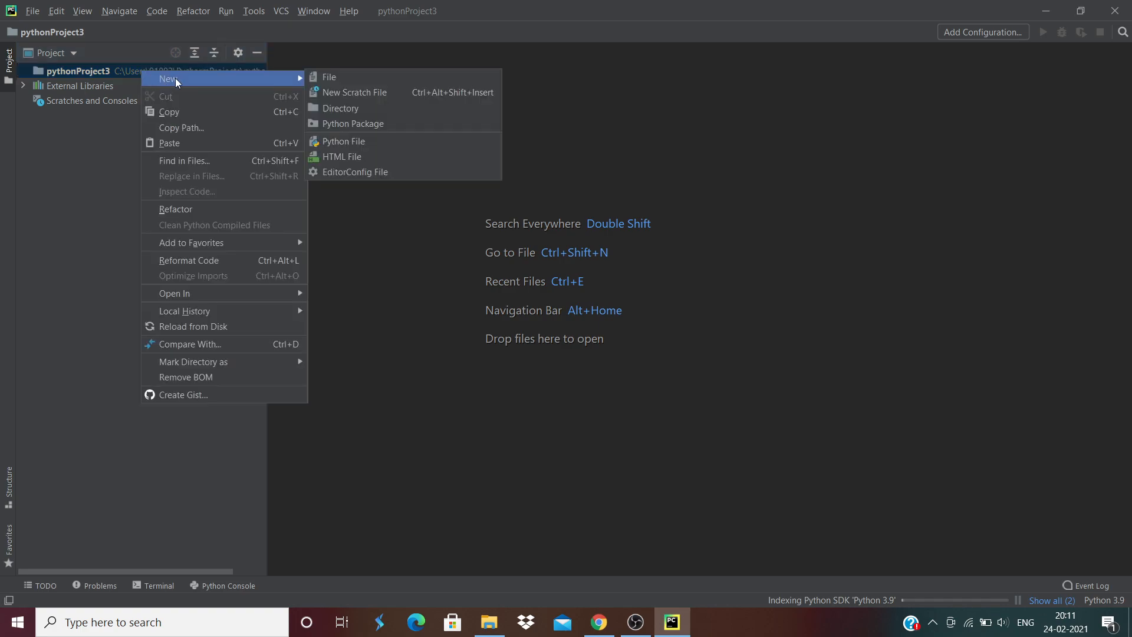
{"action": "left_click", "coordinate": [352, 141]}
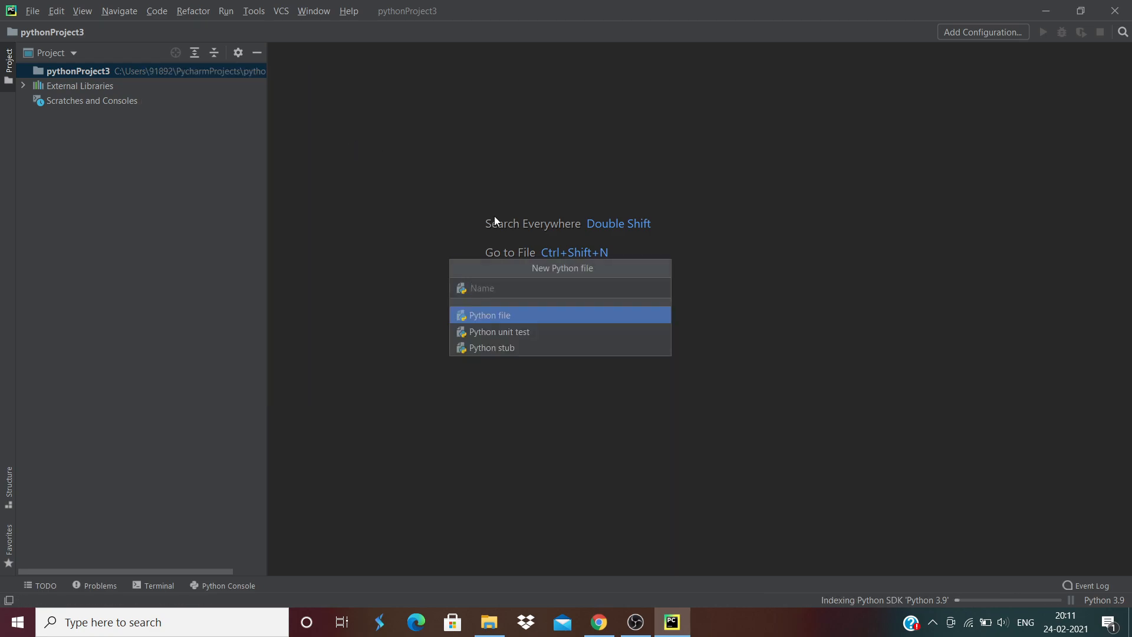
{"action": "type", "text": "test.py"}
{"action": "key", "text": "Return"}
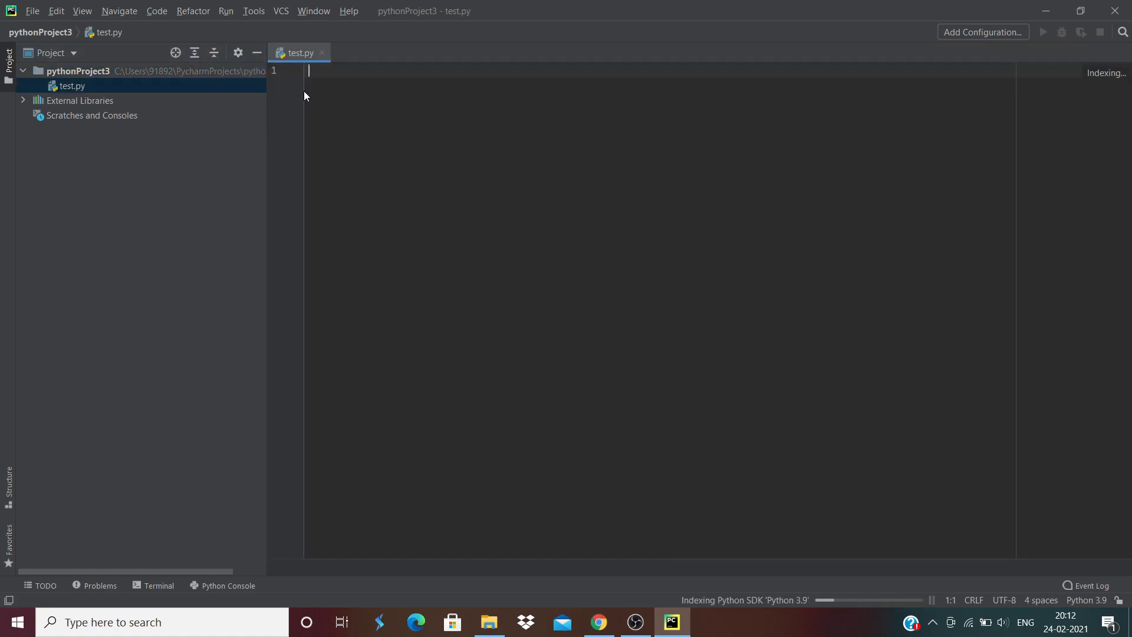
- Write print("subscribe to our channel") on the first line of test.py
{"action": "type", "text": "print"}
{"action": "type", "text": "(\"subscribe to our "}
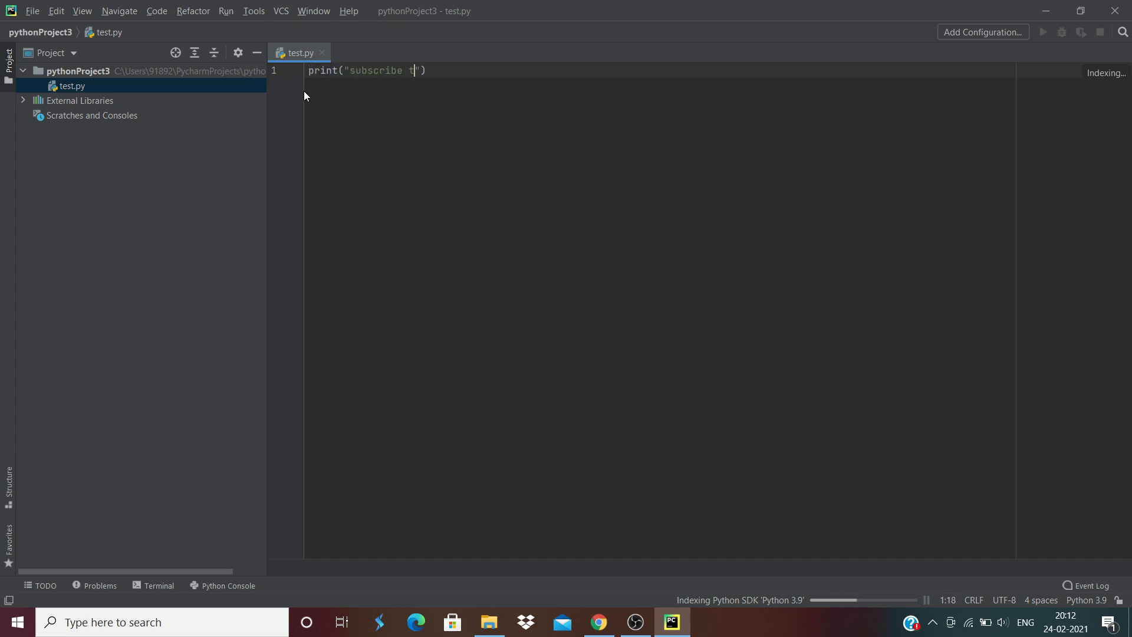
{"action": "type", "text": "channel\")"}
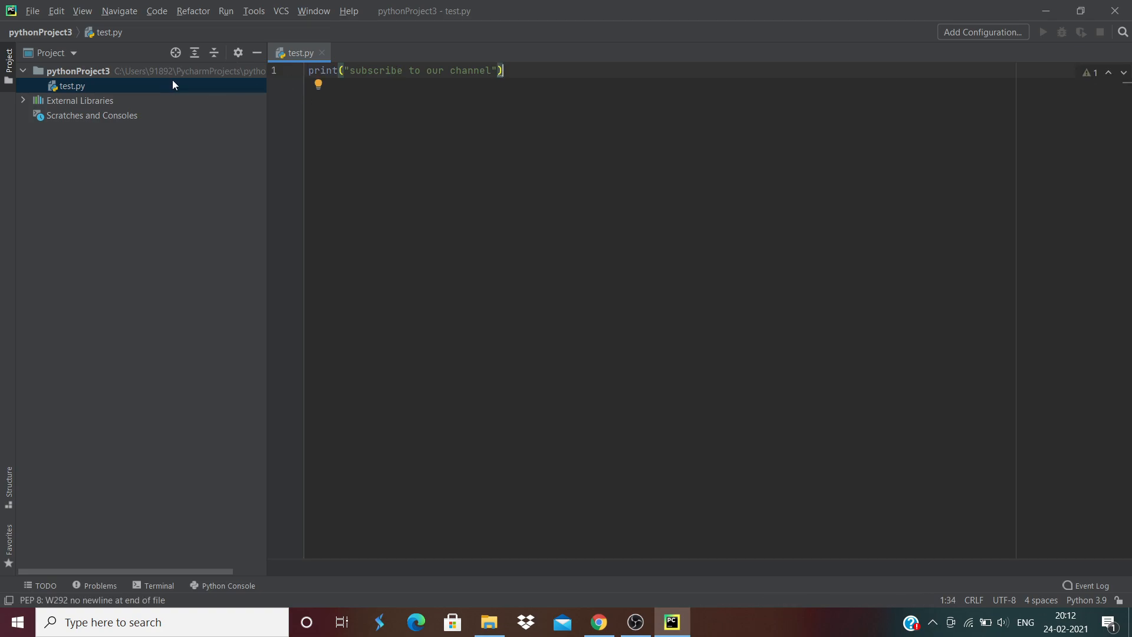
- Run the test script, and run it once more using its saved configuration
{"action": "left_click", "coordinate": [223, 13]}
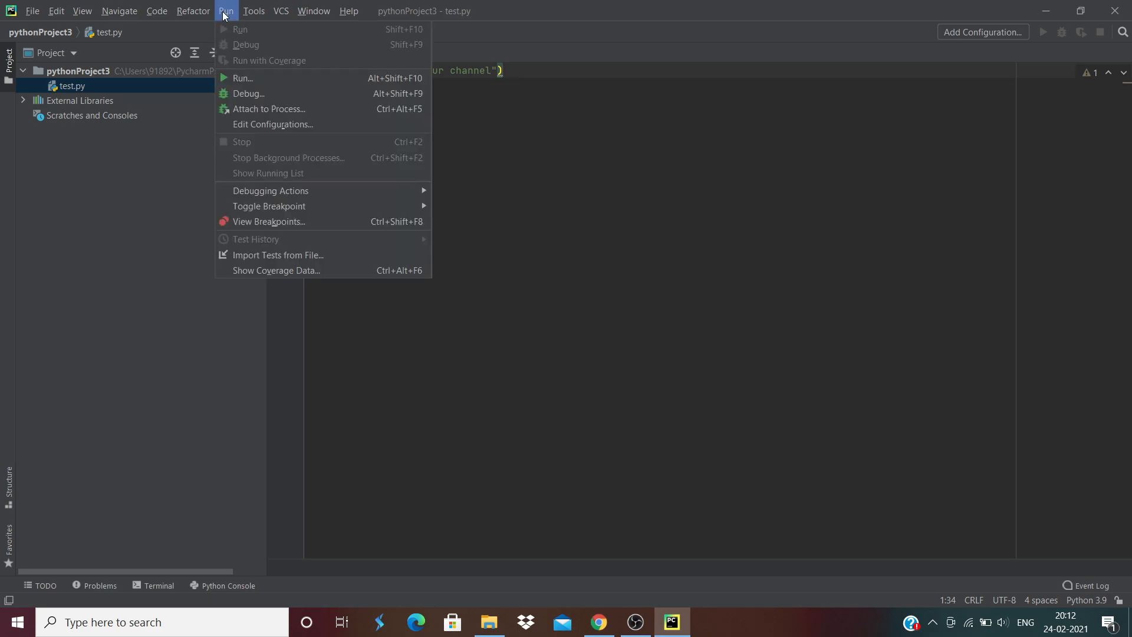
{"action": "left_click", "coordinate": [250, 79]}
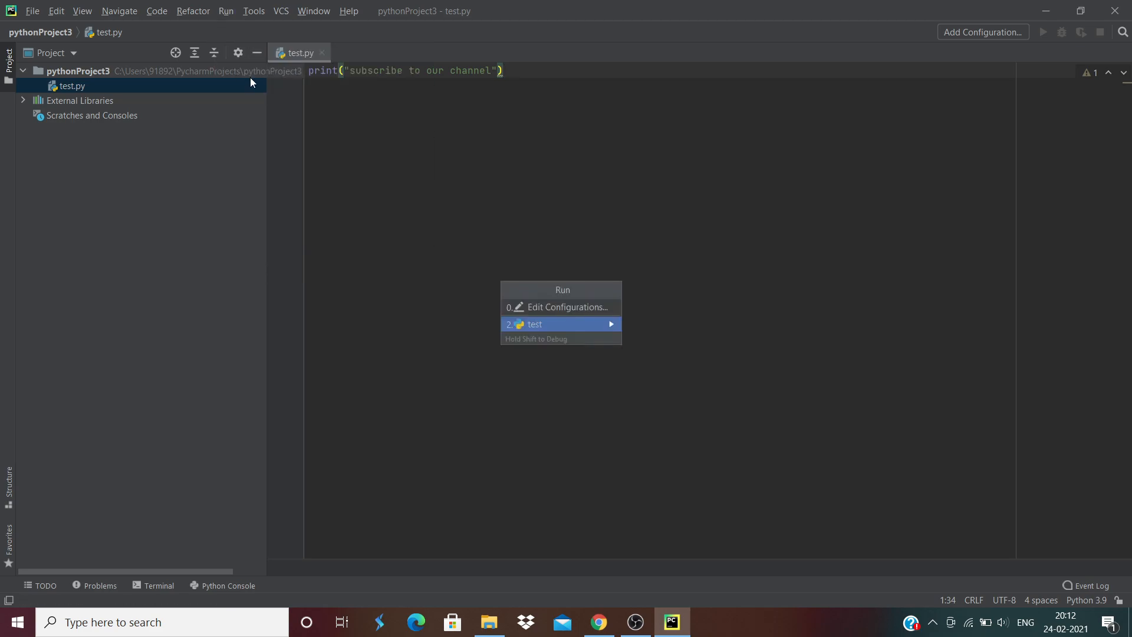
{"action": "left_click", "coordinate": [546, 327]}
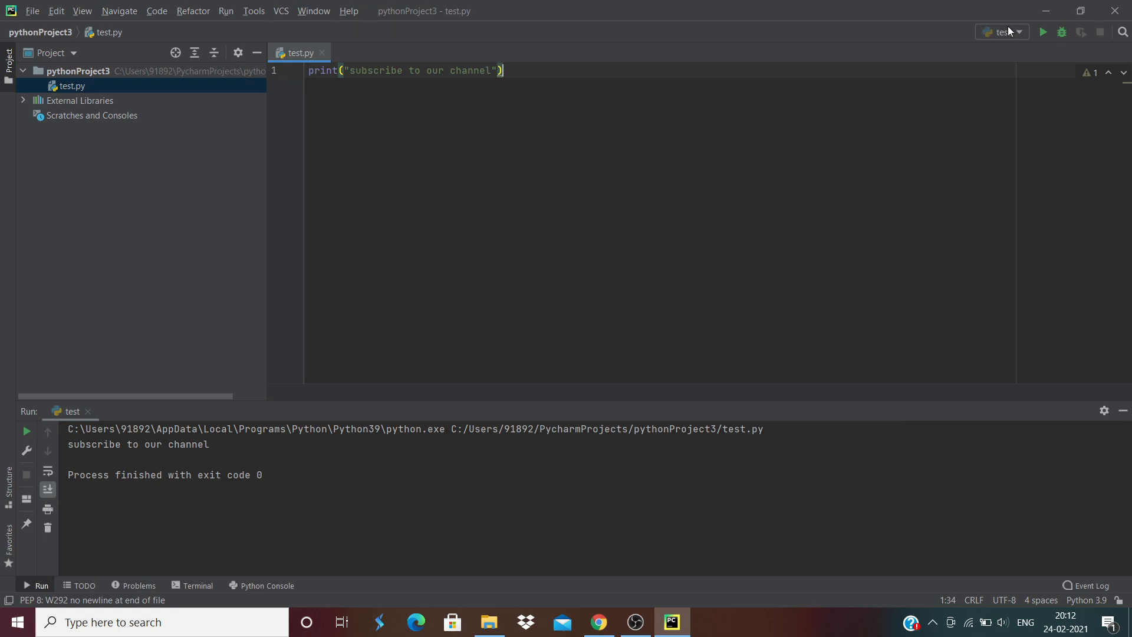
{"action": "left_click", "coordinate": [1043, 33]}
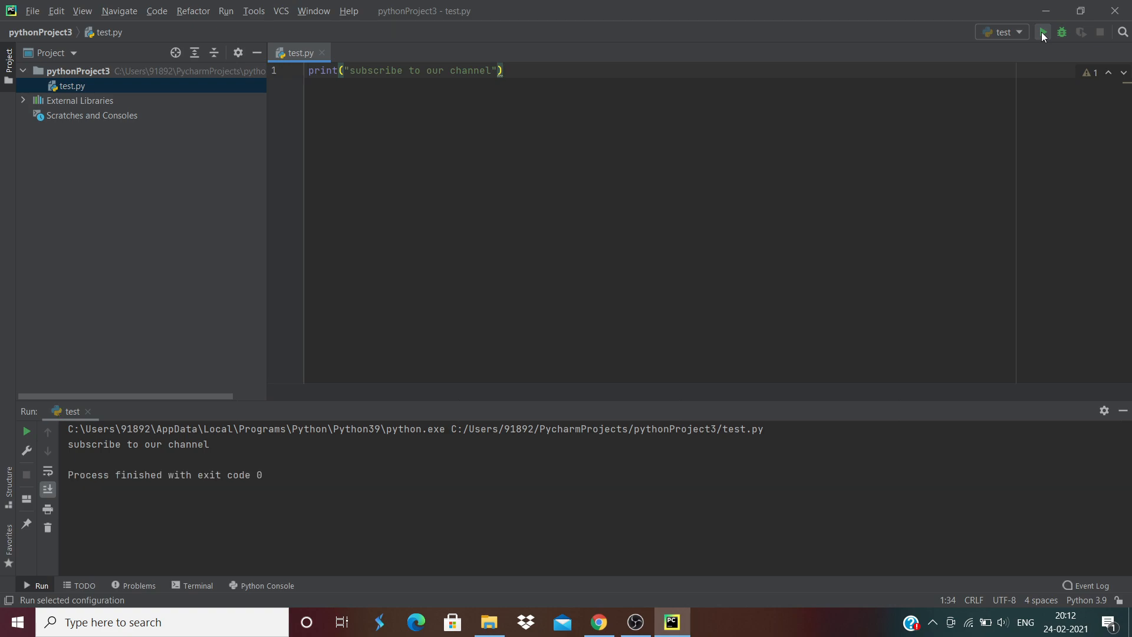